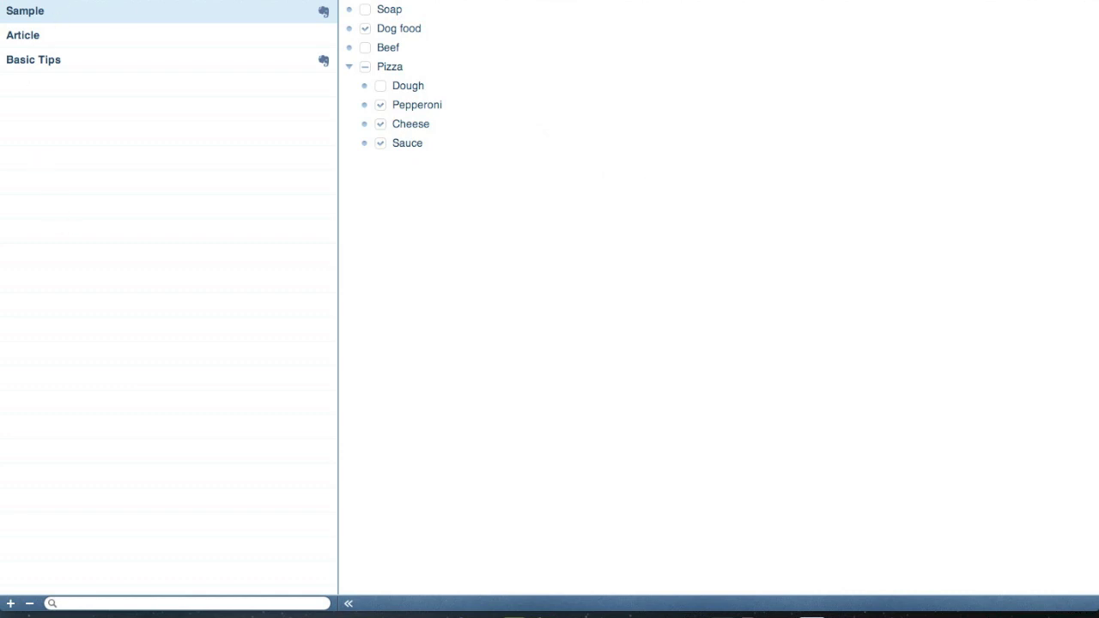
Preview the Article and Basic Tips outlines, then add a new empty outline to the top of the list.
click(39, 63)
click(65, 46)
click(61, 13)
click(68, 37)
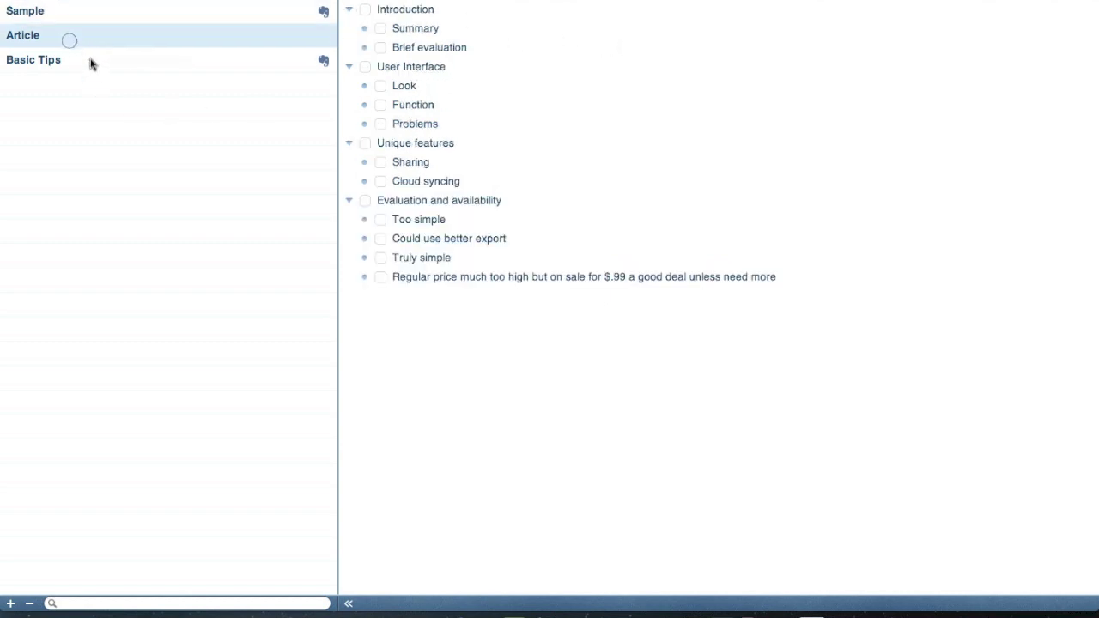
click(67, 56)
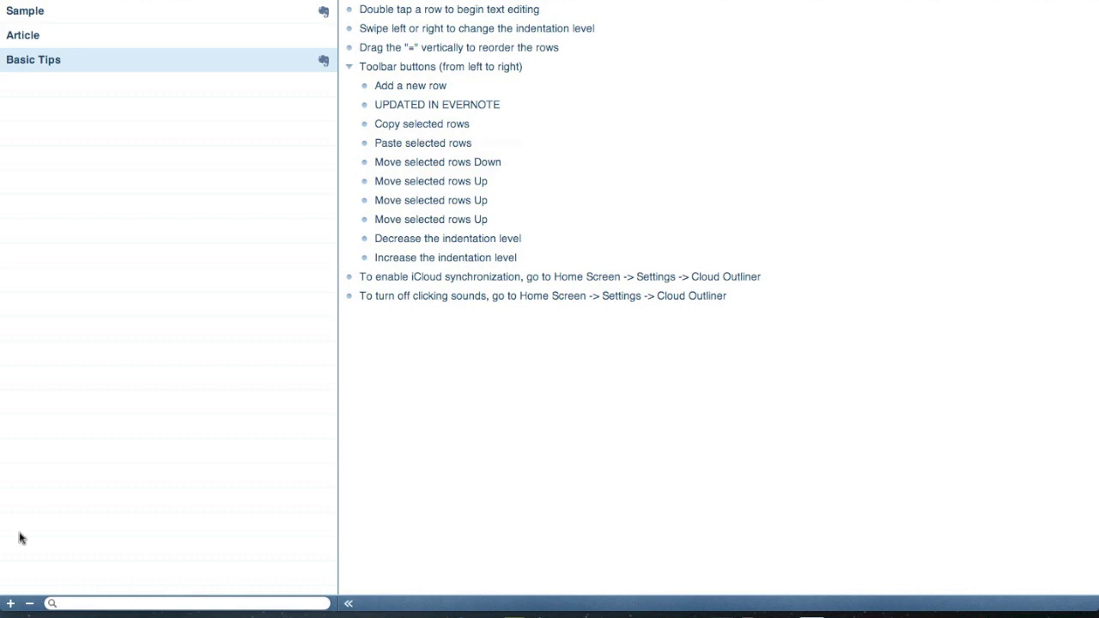
click(12, 604)
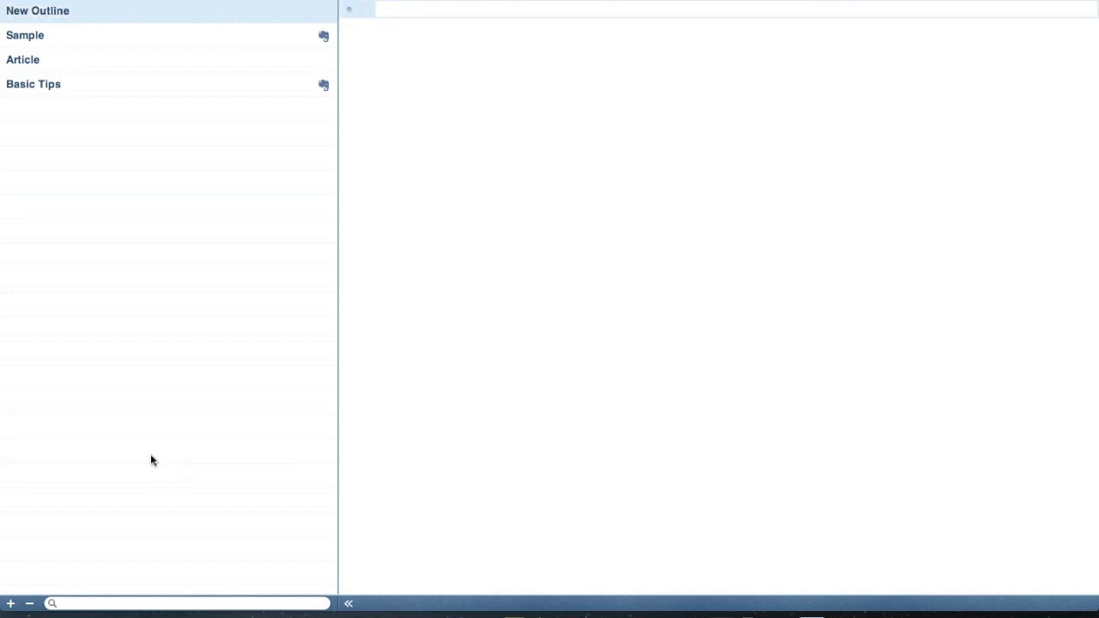
Keep the name New Outline and enter the rows Pens, iPhone, Galaxy SIII and iPad.
click(386, 9)
text(Pens)
key(Return)
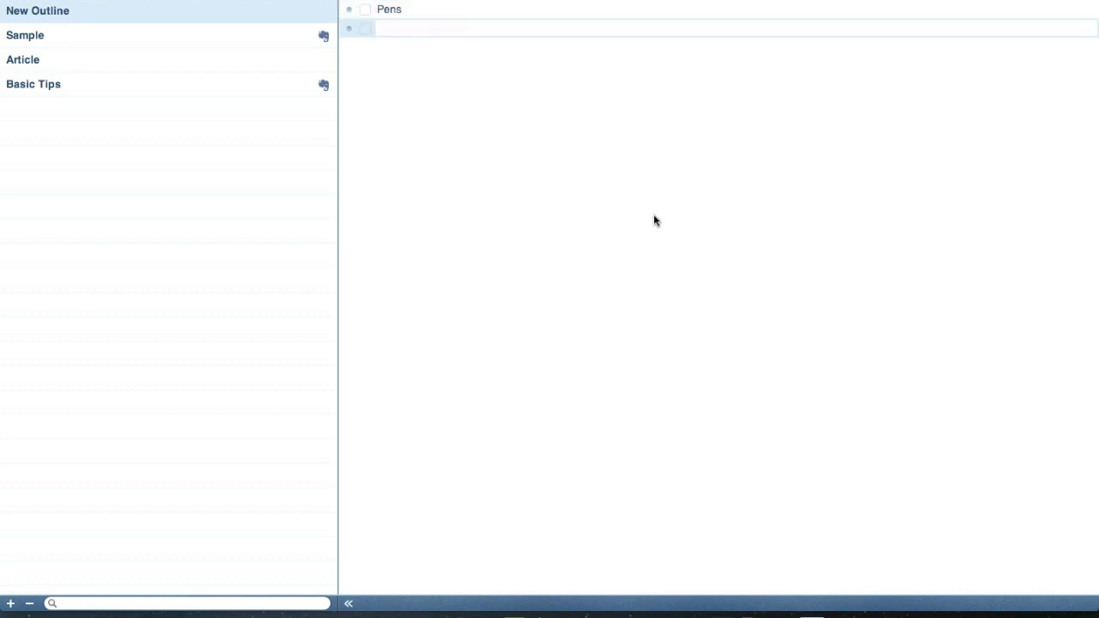
text(iPhone)
key(Return)
text(Galaxy )
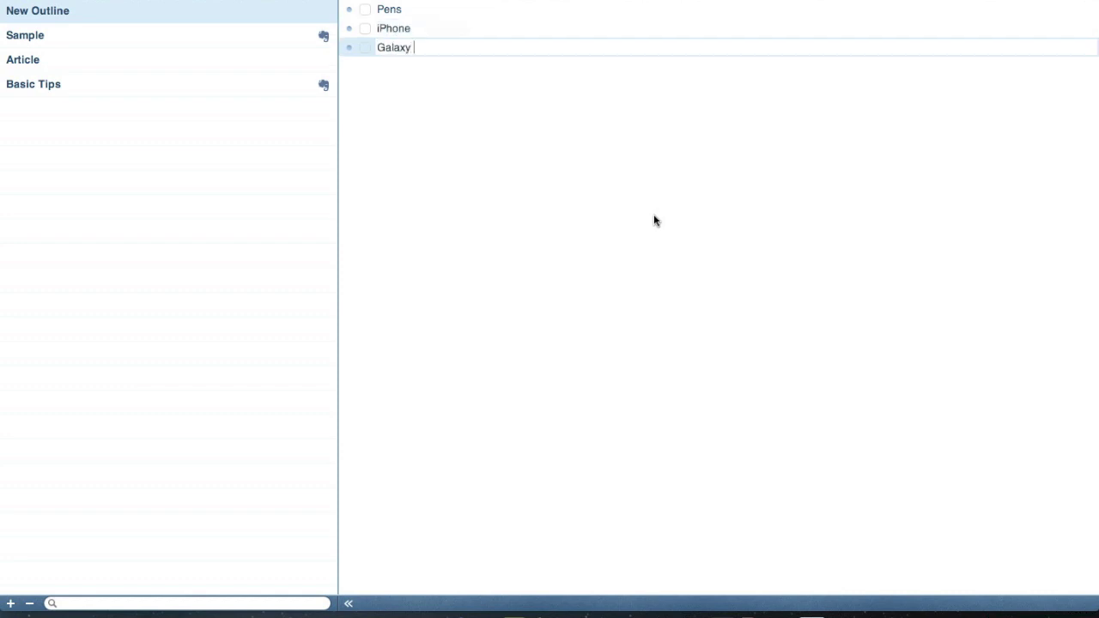
text(SIIII)
key(Return)
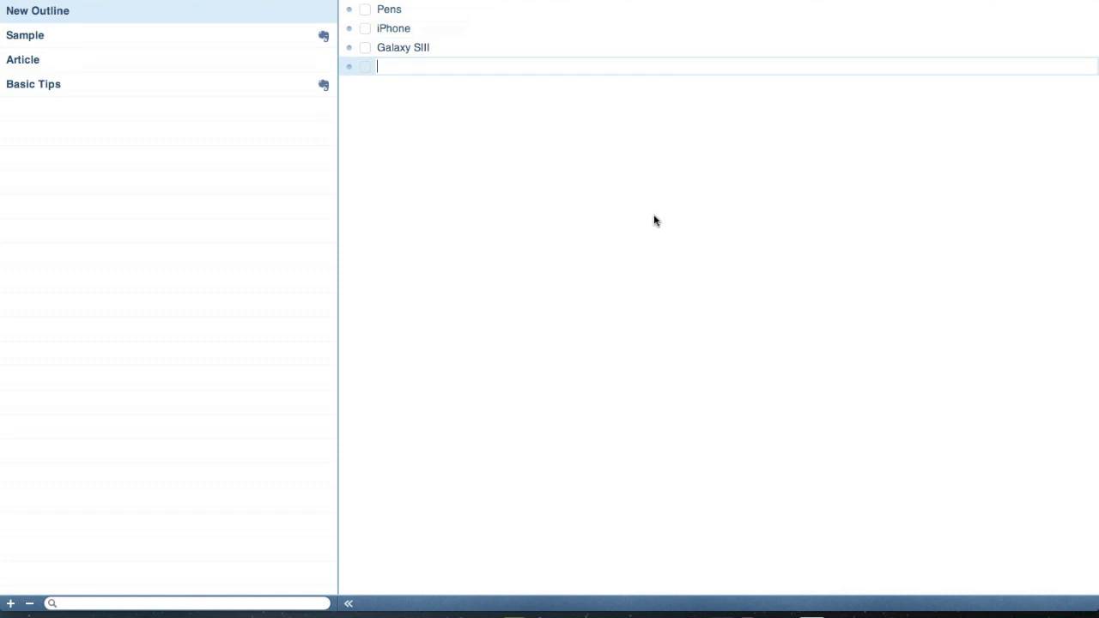
text(iPad)
key(Return)
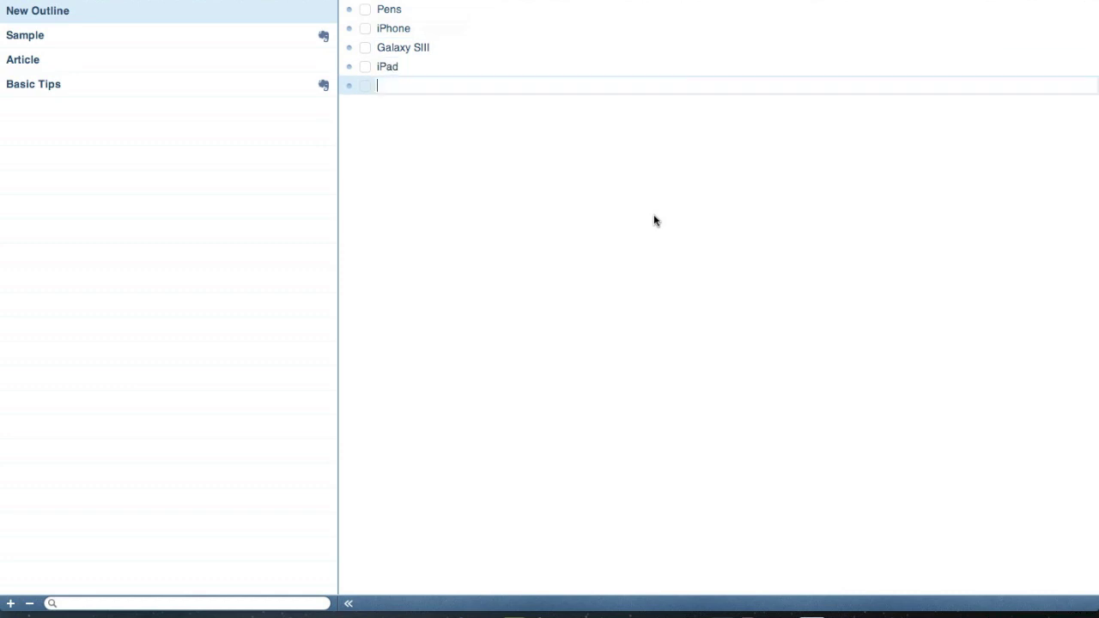
Add the rows Mac, Bible, Paper and Elite Silver, then select the Paper row.
text(Mac)
key(Return)
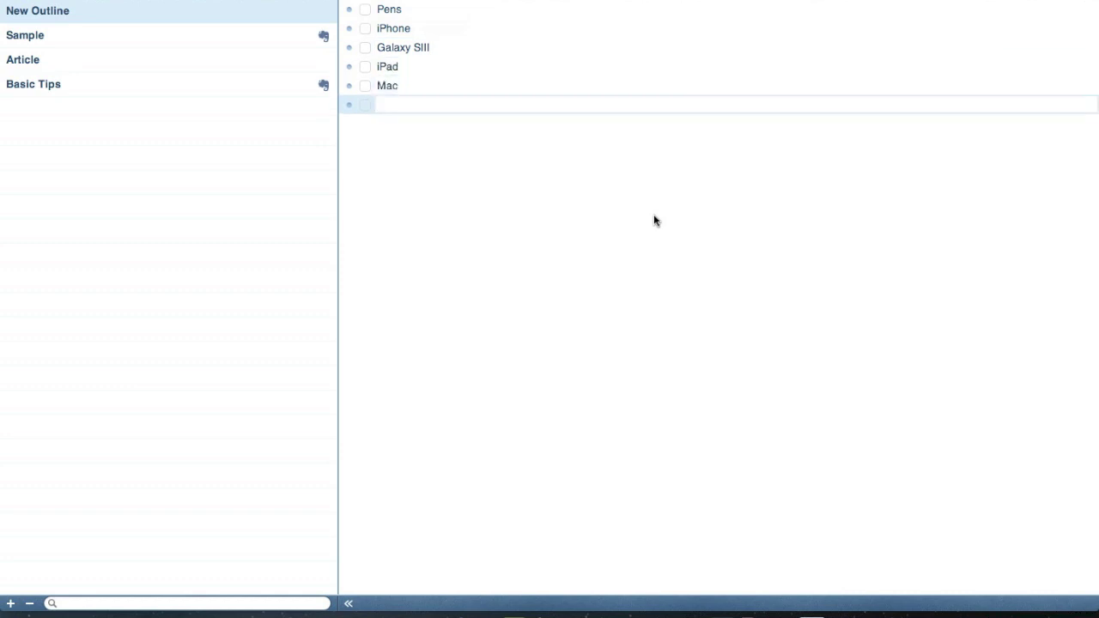
text(Bible)
key(Return)
text(Paper)
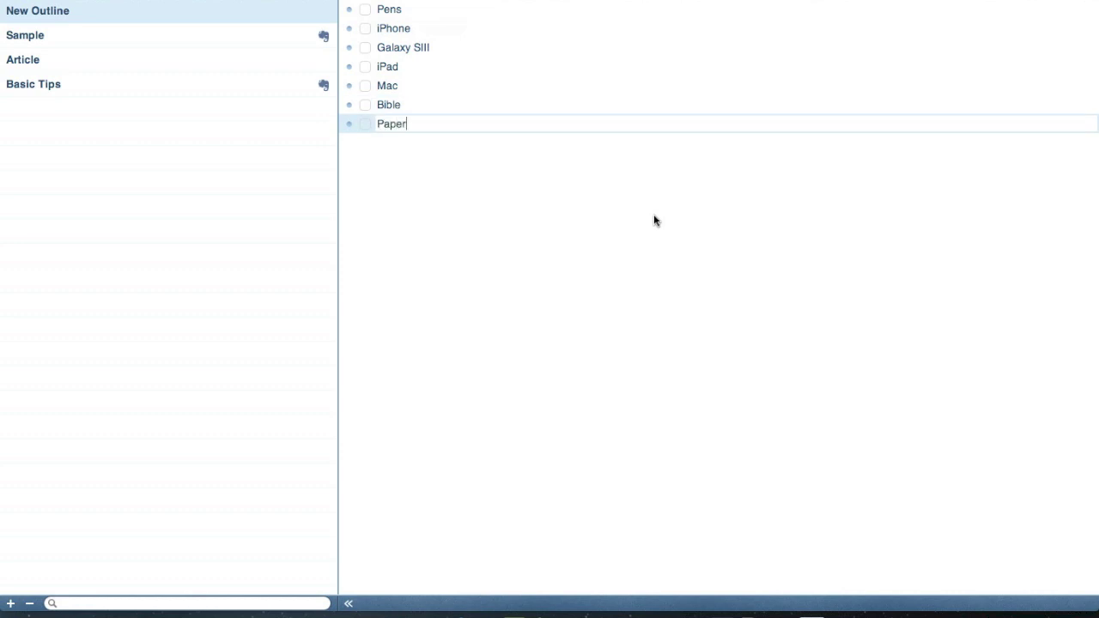
key(Return)
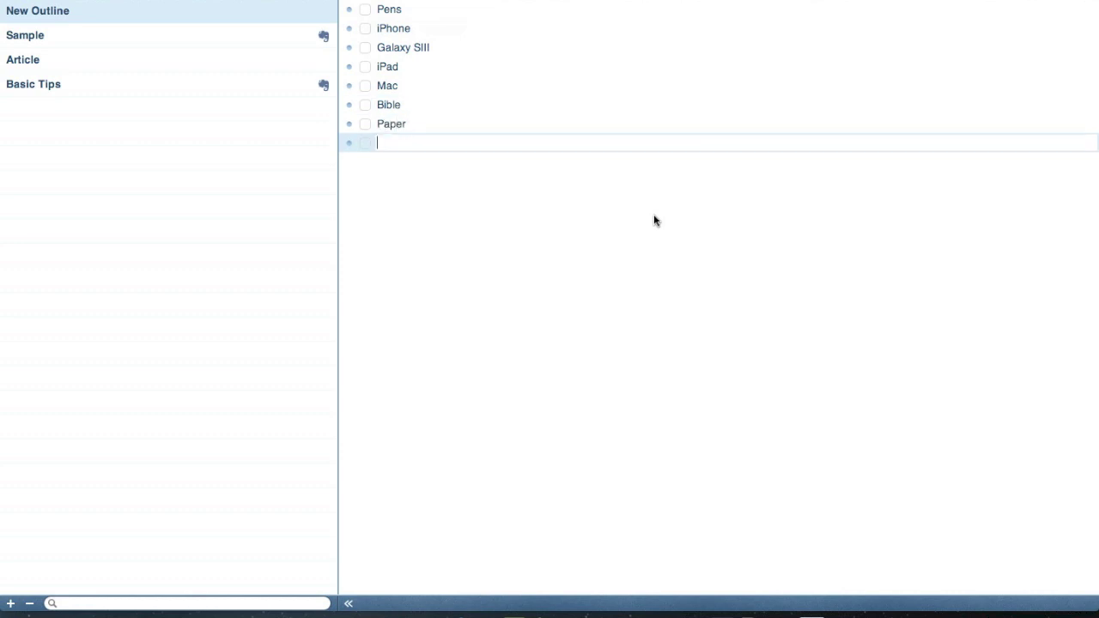
text(Elite Silver)
key(Return)
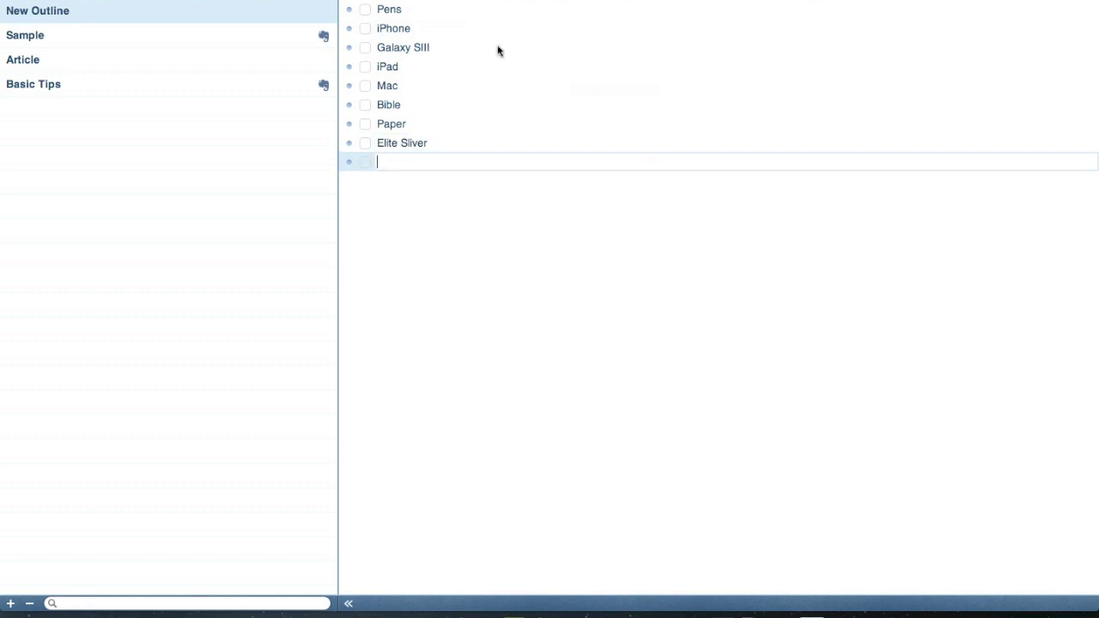
click(404, 128)
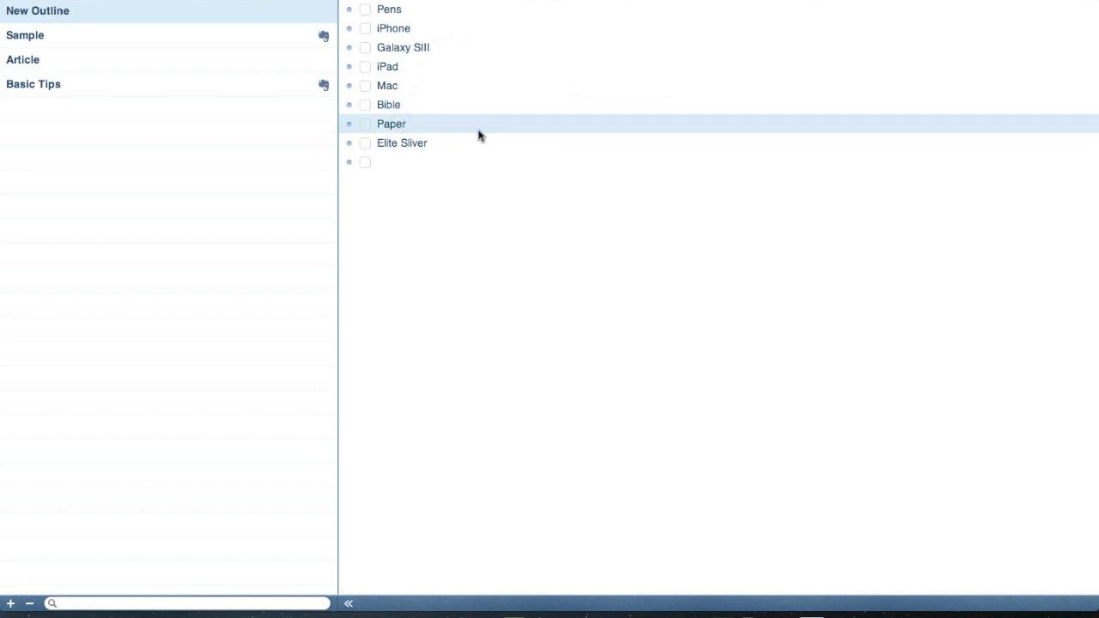
Insert a row under Paper, indent it with Move Right, and name it Documents.
key(Return)
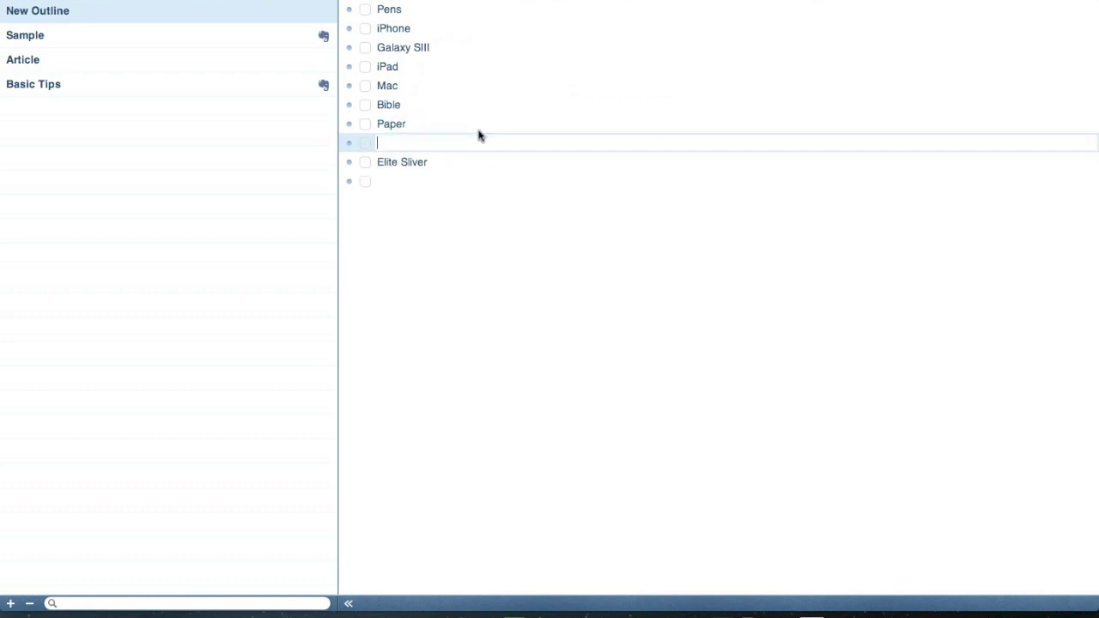
right_click(354, 143)
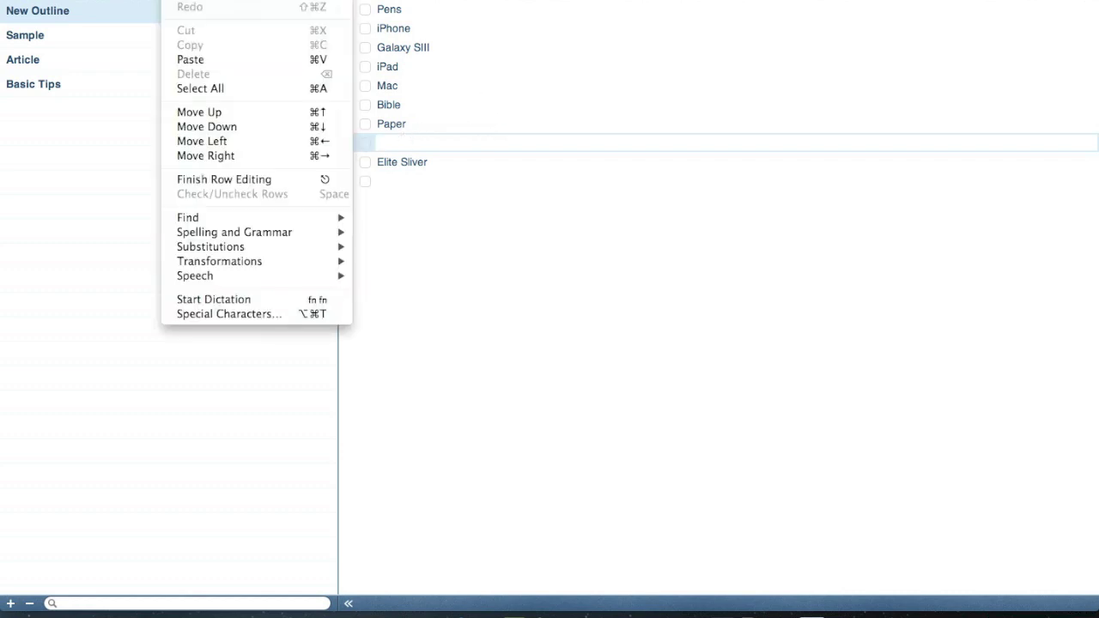
click(213, 156)
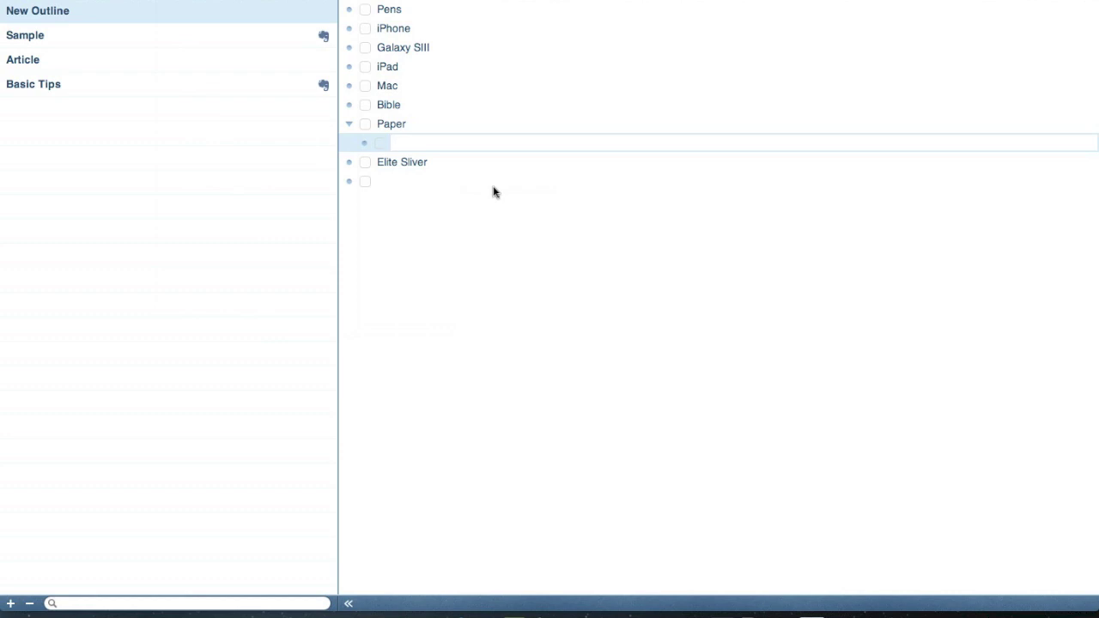
text(Documents)
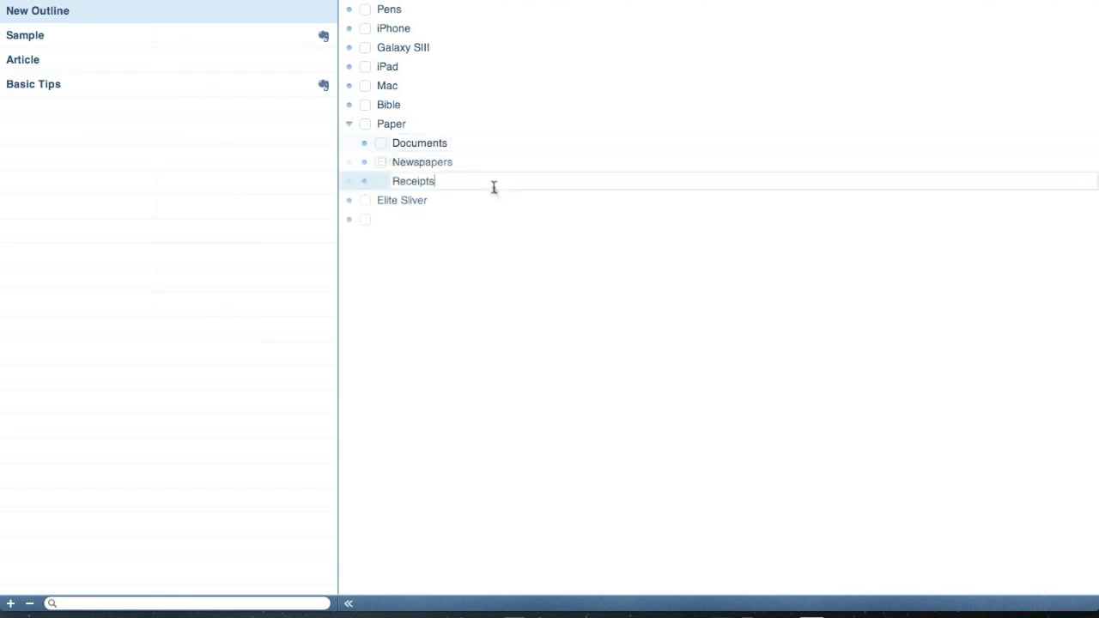
Nest Lunch, Accesories and Gas as indented rows under Receipts.
key(Return)
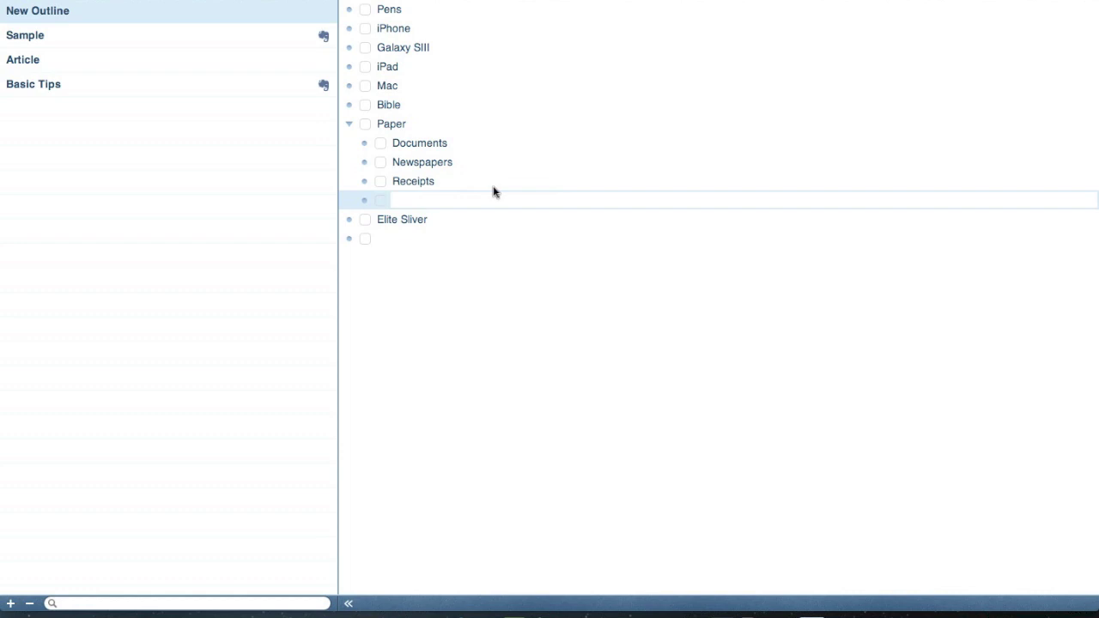
key(Tab)
text(Lunch)
key(Return)
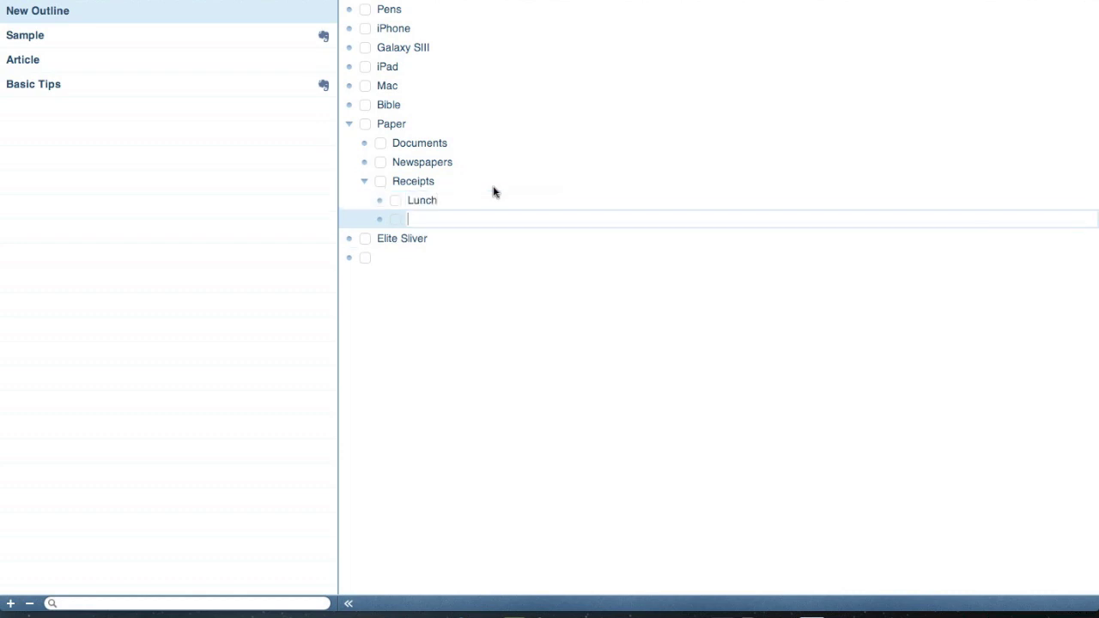
text(Accesories)
key(Return)
text(Gas)
key(Return)
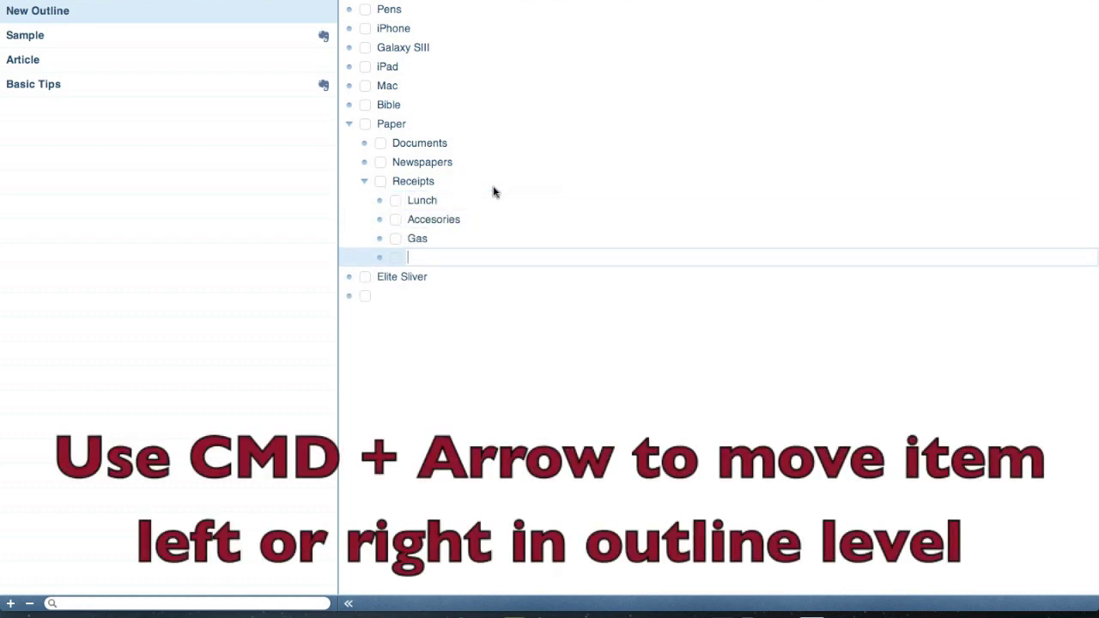
Outdent back to Paper's level and add a Handouts row.
key(super+Left)
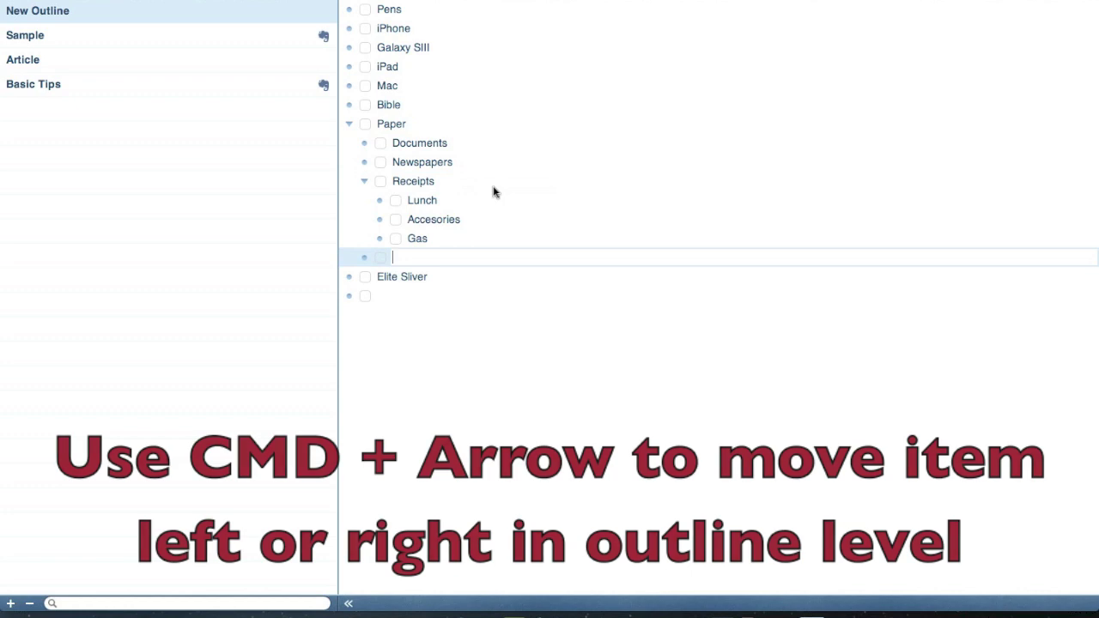
text(Handouts)
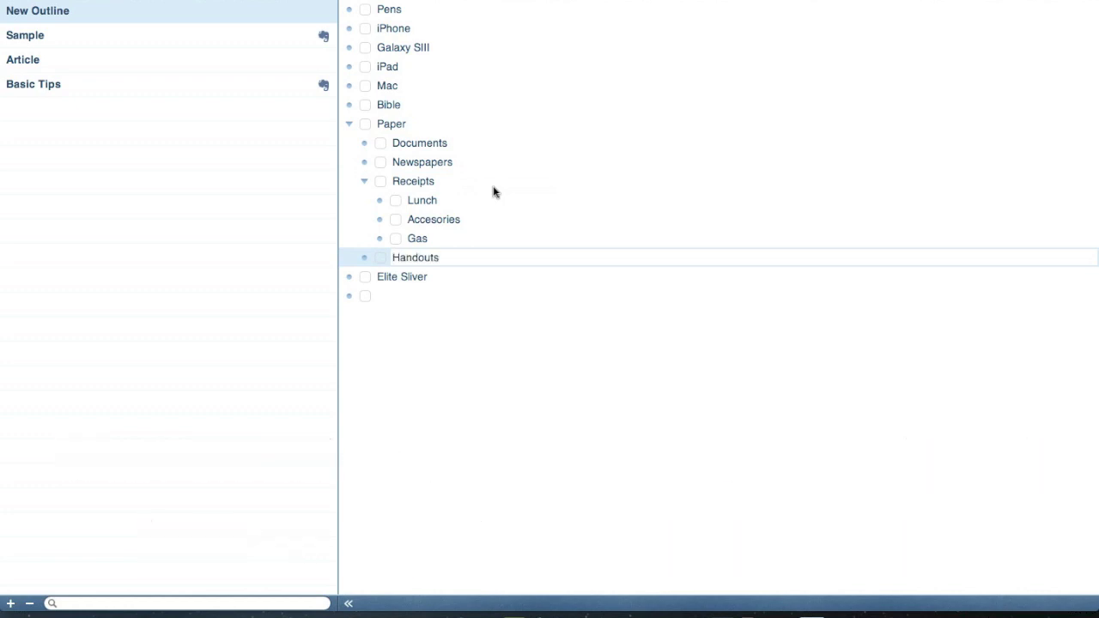
key(Return)
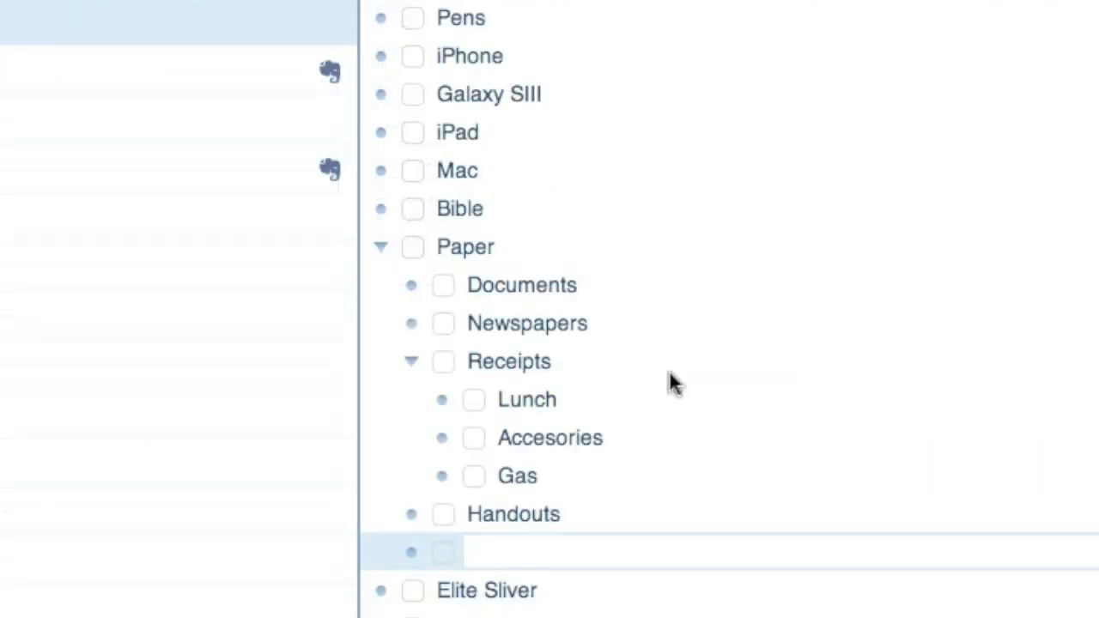
Indent the empty row under Handouts and tick the checkboxes for Pens, iPhone and Galaxy SIII.
key(super+Right)
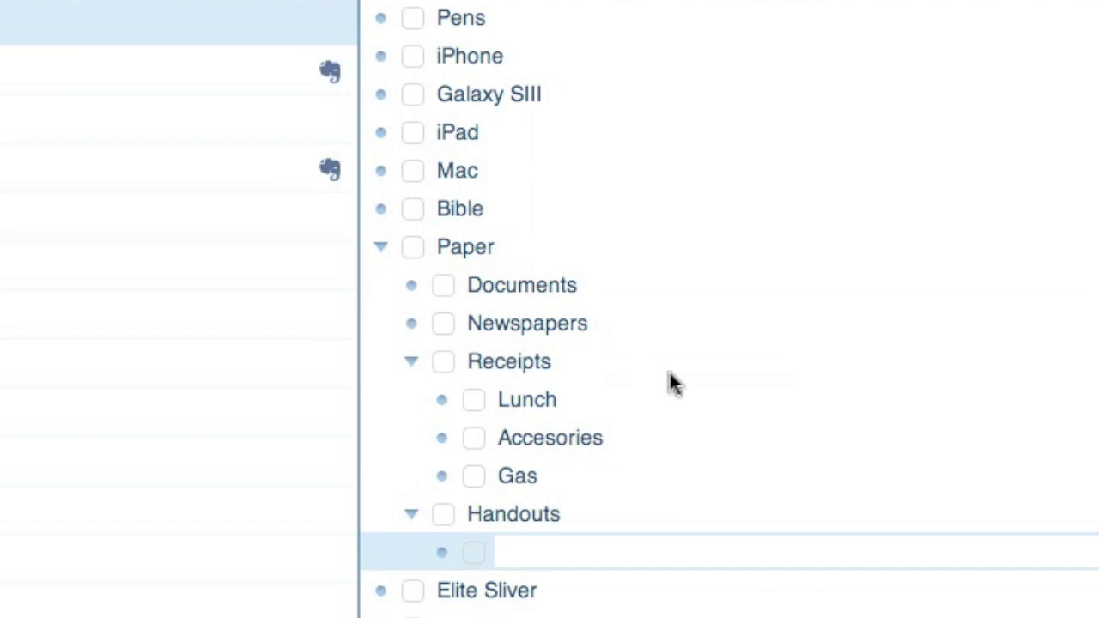
click(415, 20)
click(418, 52)
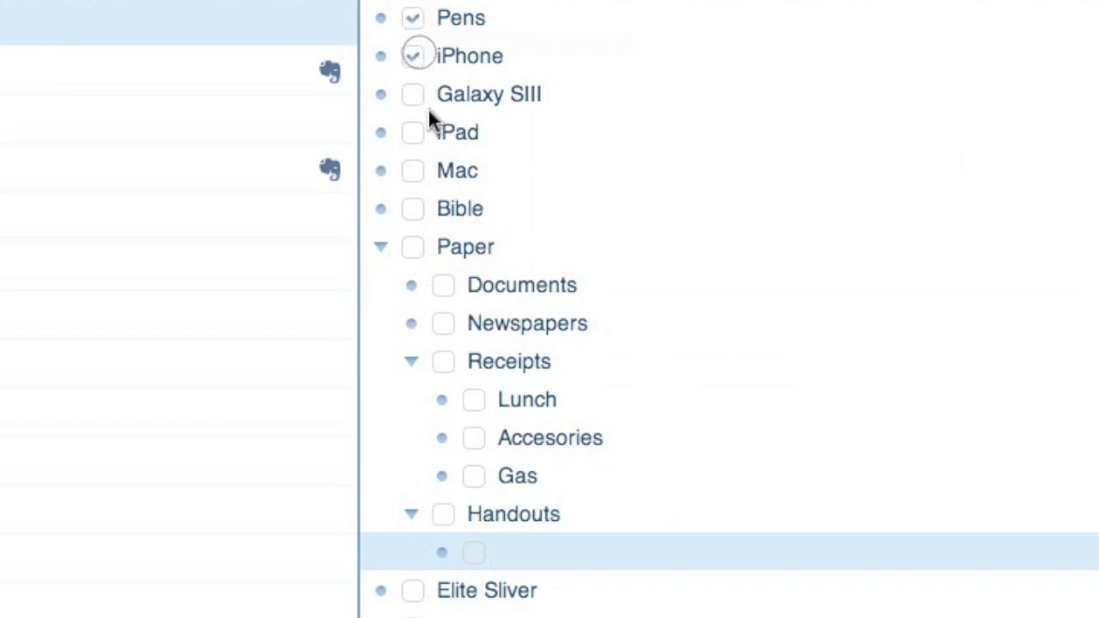
click(412, 99)
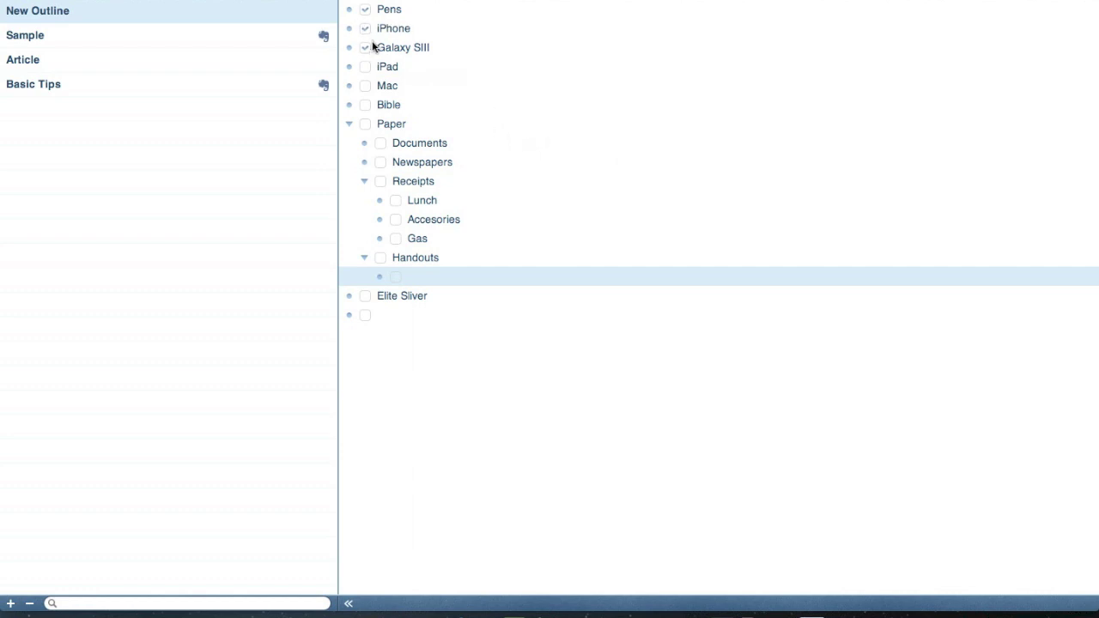
Hide the checkboxes and the outlines list using View > Hide Checkboxes and View > Hide Outlines.
click(258, 0)
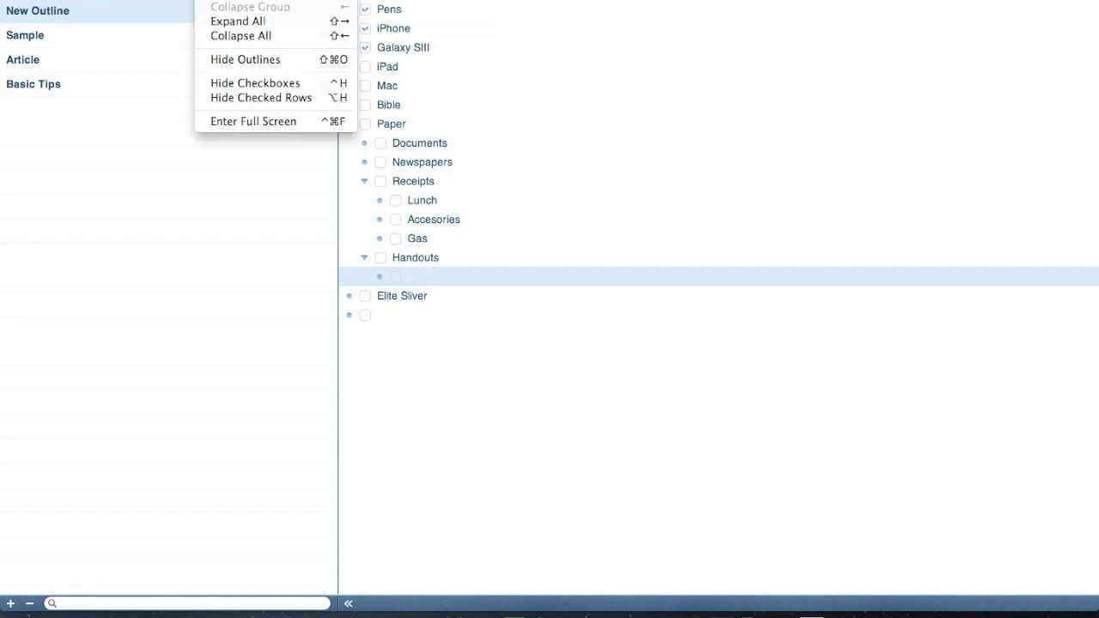
click(269, 83)
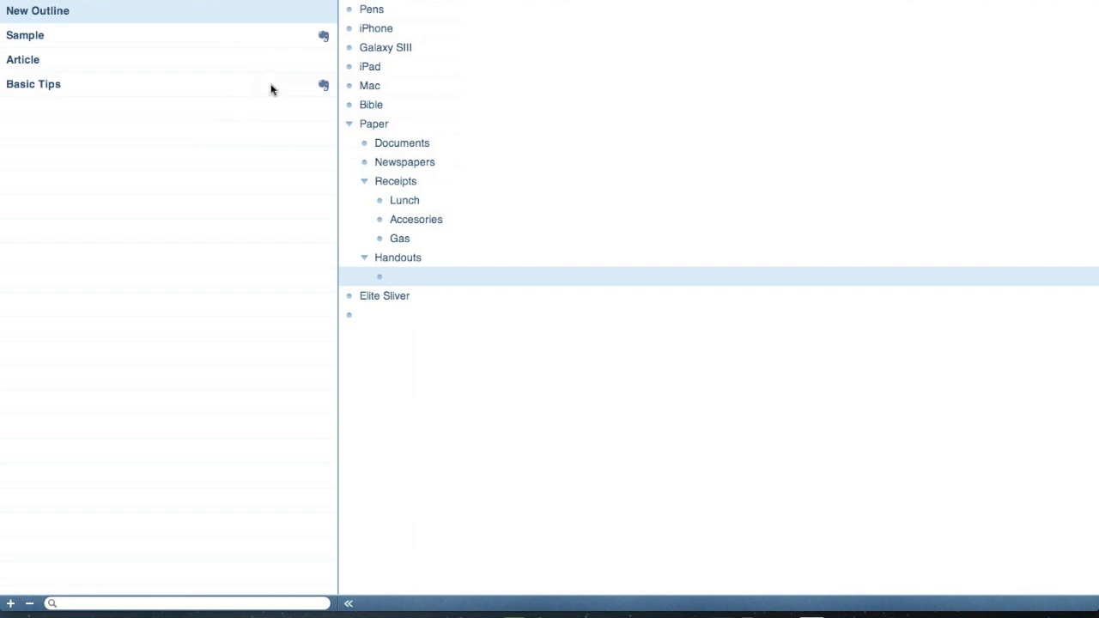
click(245, 0)
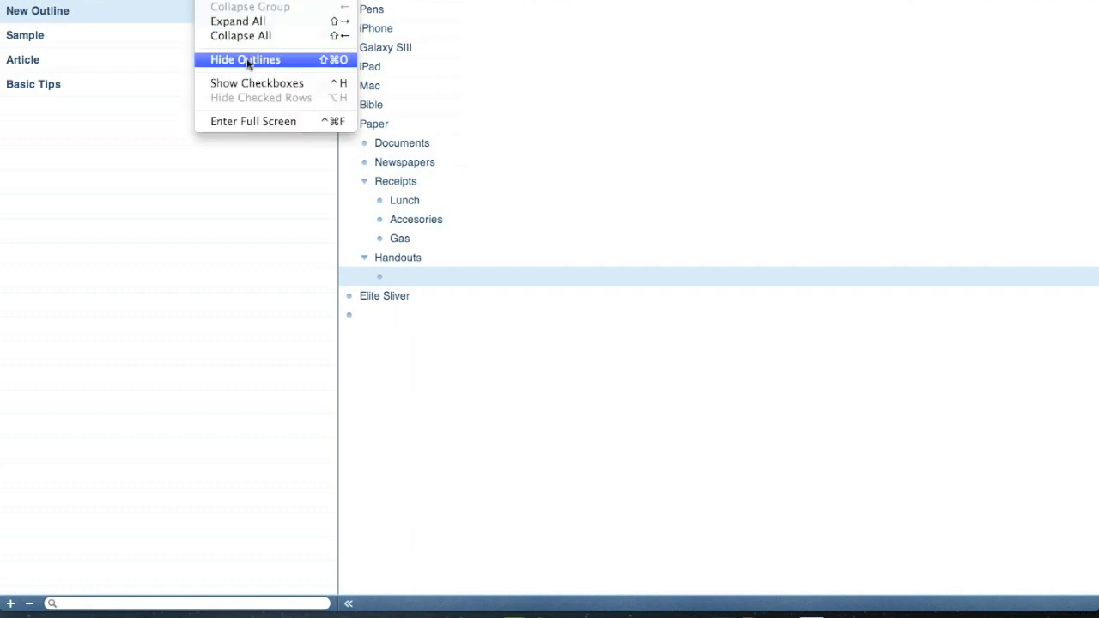
click(247, 62)
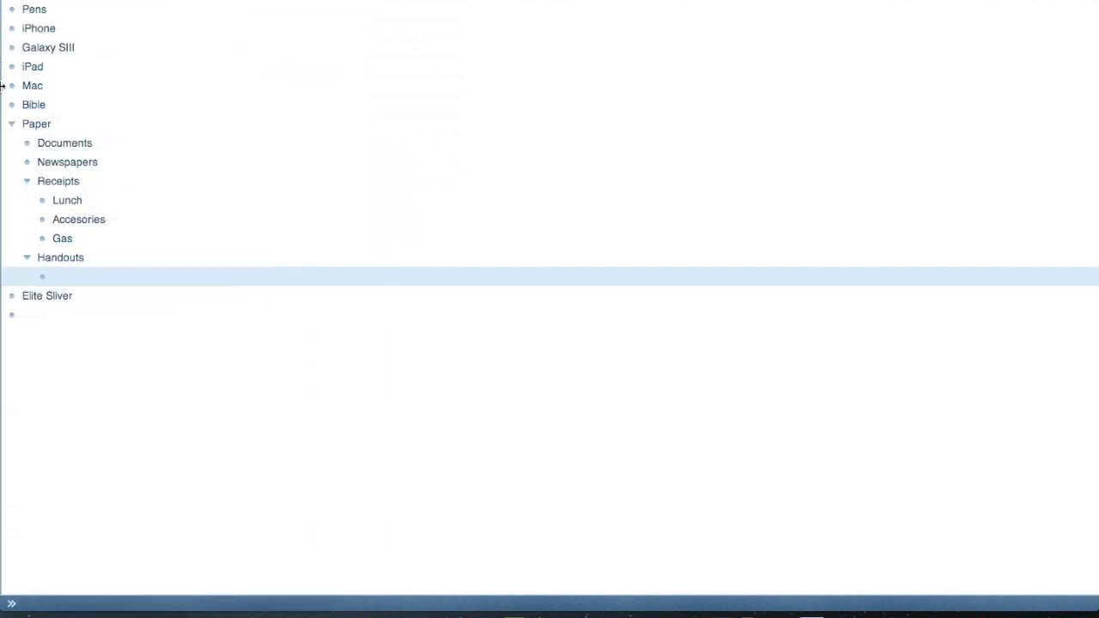
click(243, 0)
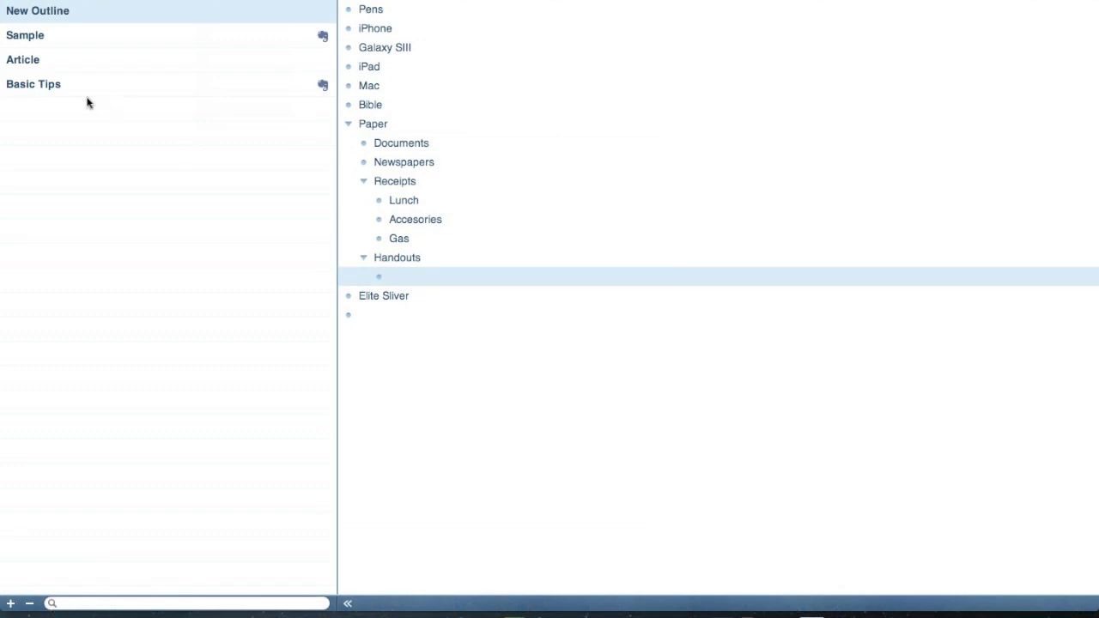
Open the Article outline and put the cursor in the sidebar search box.
click(29, 60)
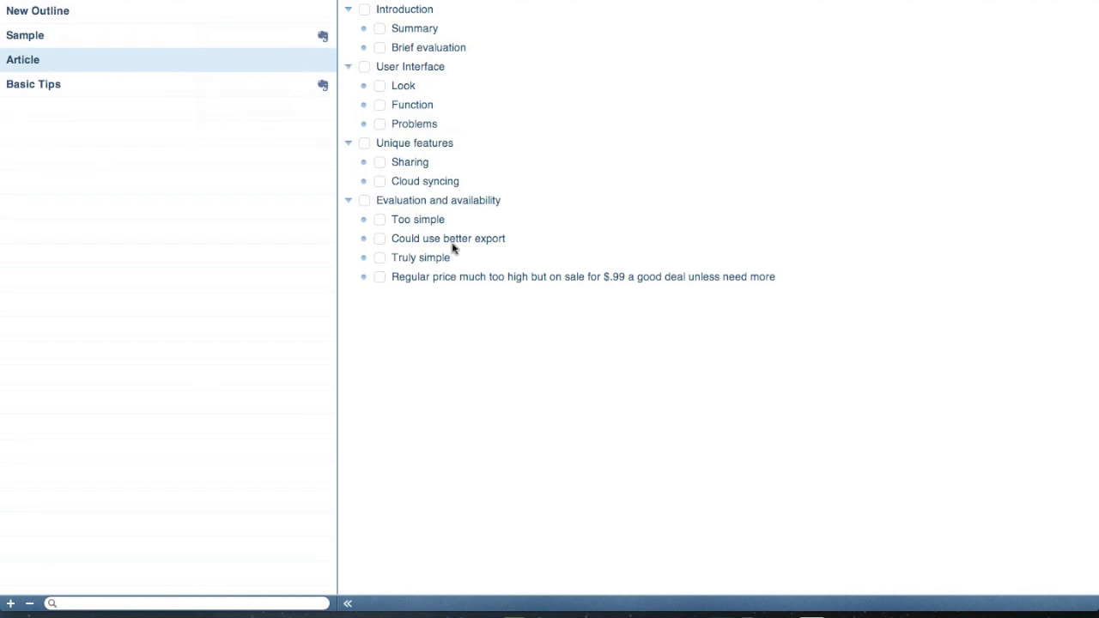
click(78, 602)
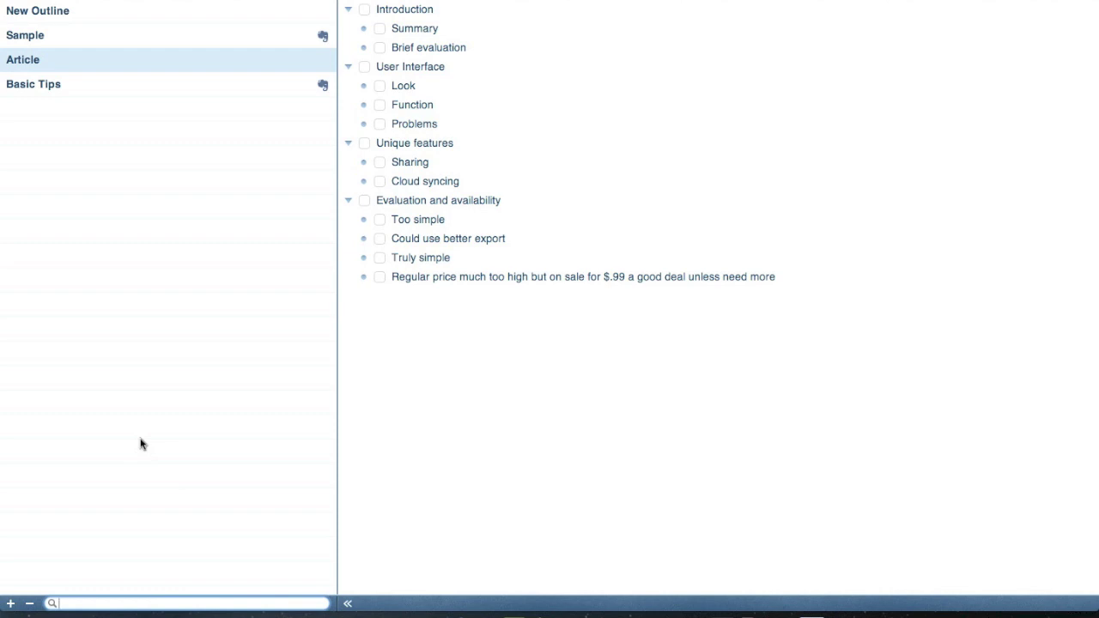
Search for 'iphone', rename New Outline to 'Items on Desk', then clear the search.
text(iphone)
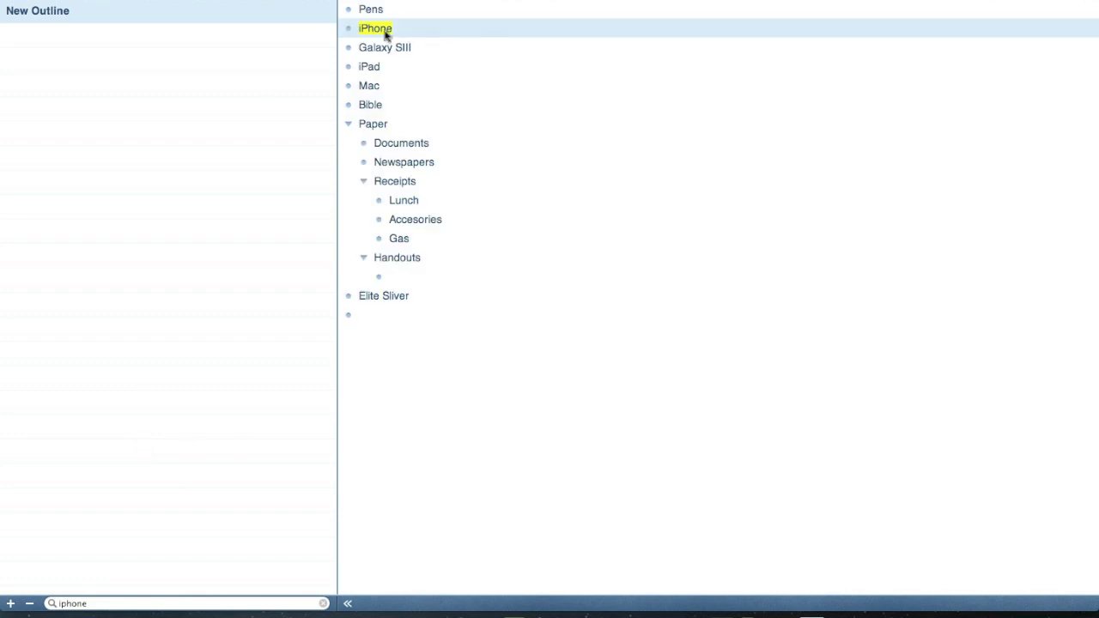
double_click(37, 10)
text(Items on De)
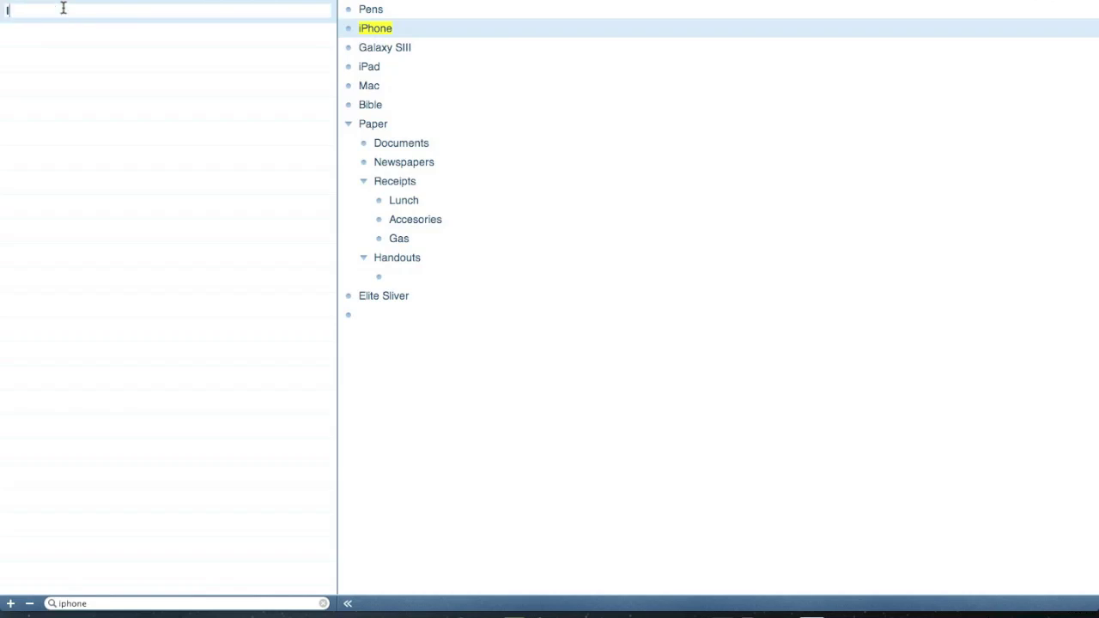
text(sk)
key(Return)
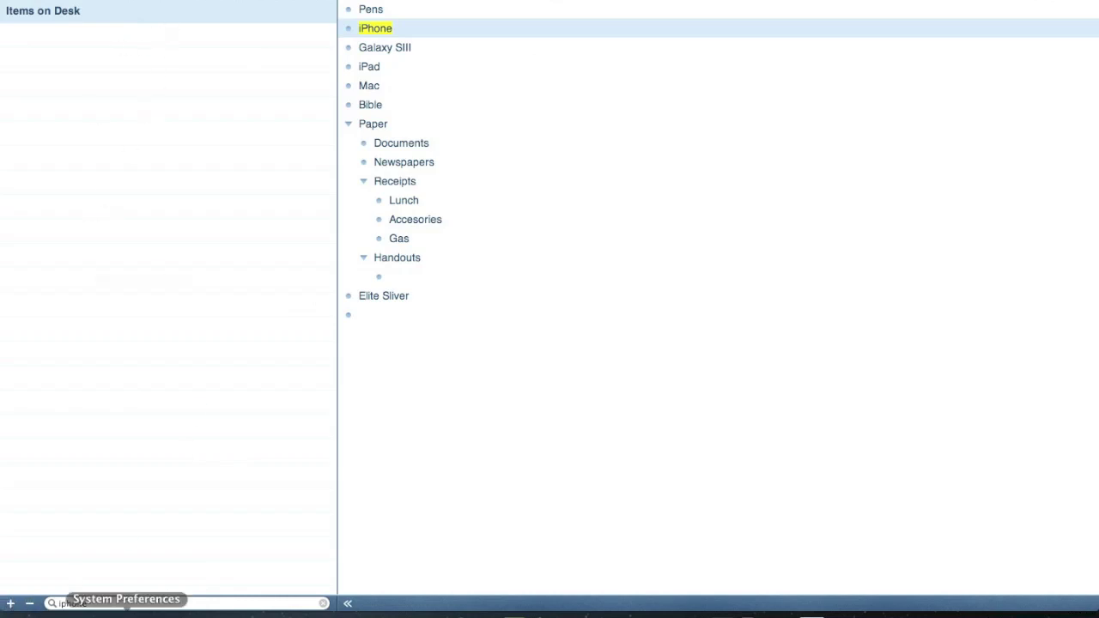
click(324, 604)
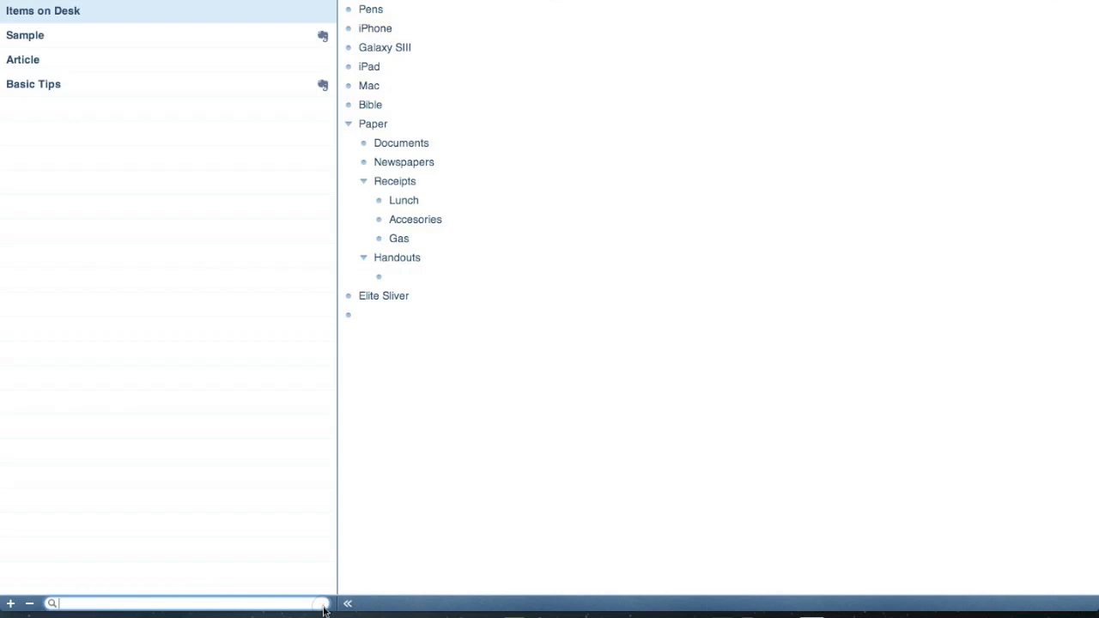
Remove the Article outline with the minus button and confirm Delete.
click(54, 10)
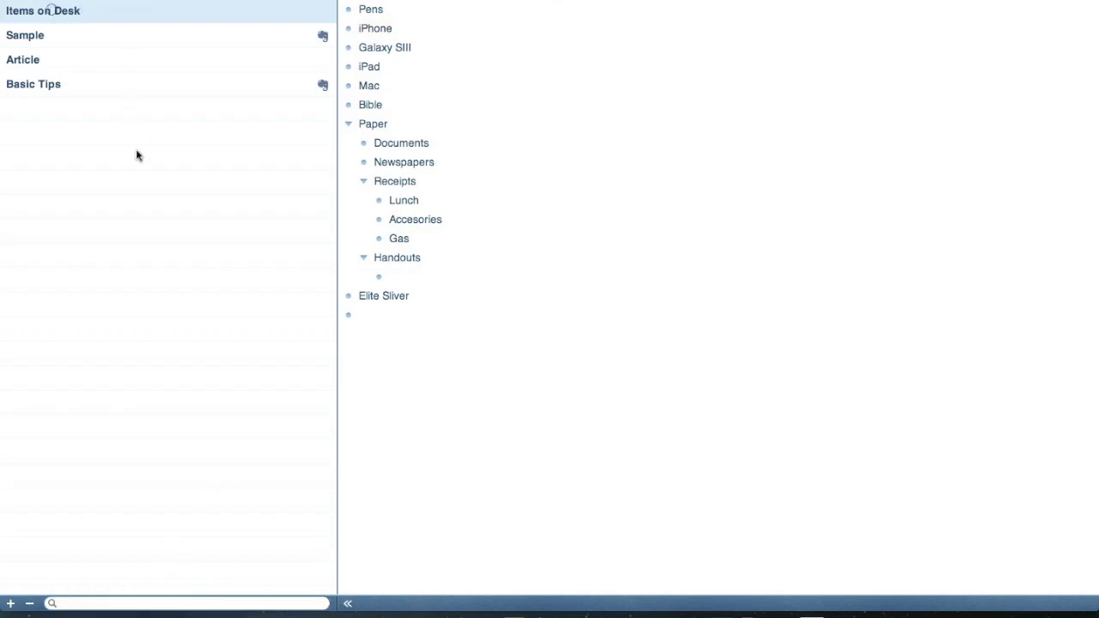
click(26, 60)
click(30, 604)
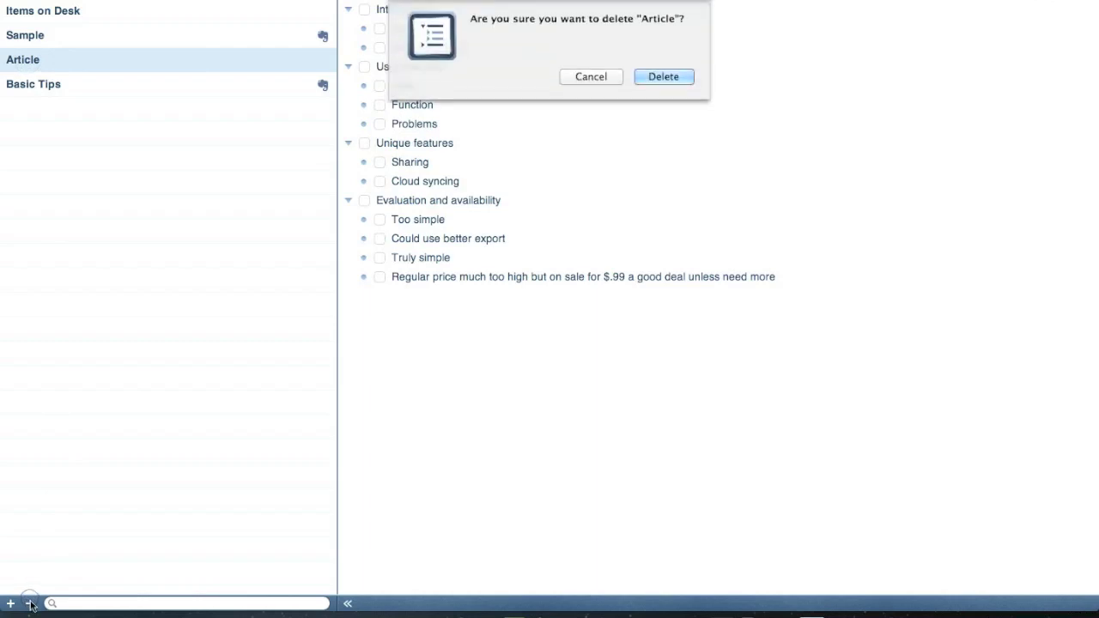
click(662, 81)
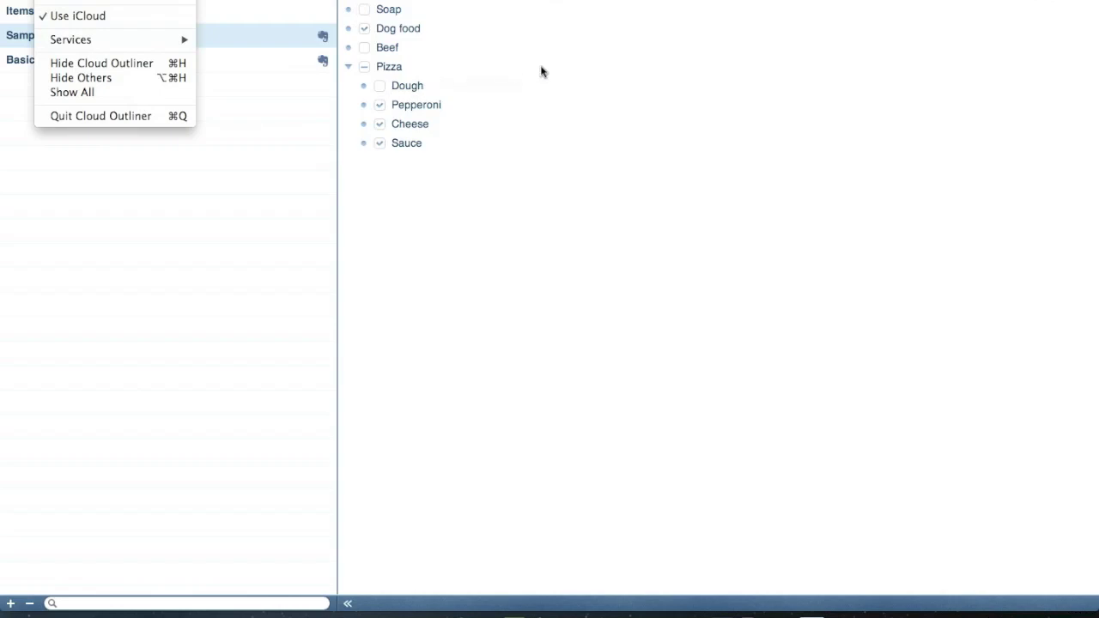
Select Items on Desk and run File > Sync with Evernote.
click(542, 69)
click(80, 14)
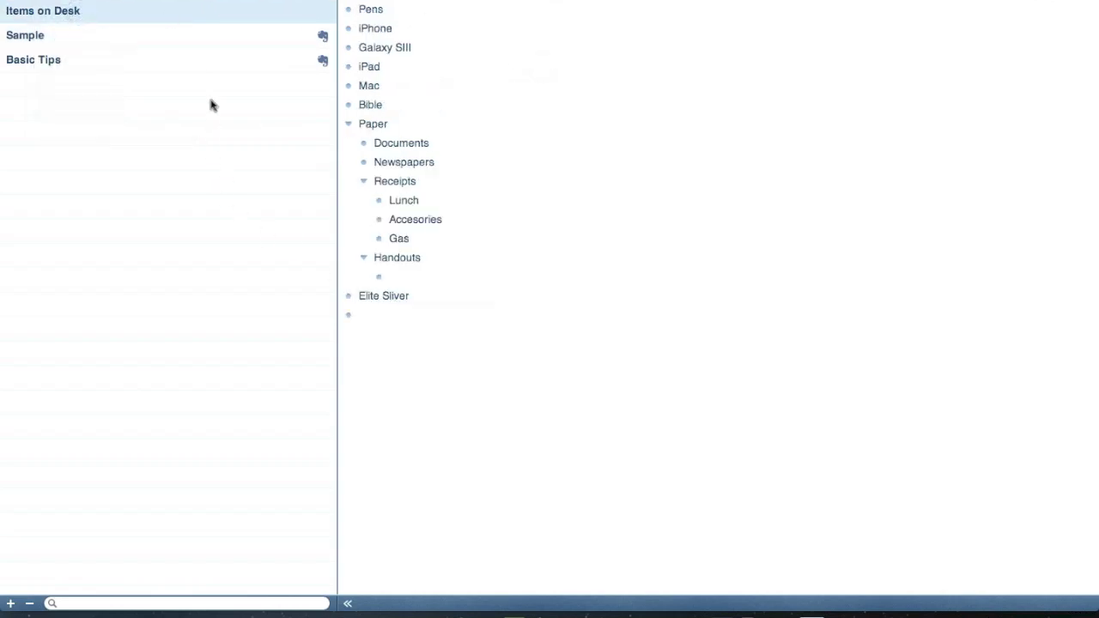
click(69, 0)
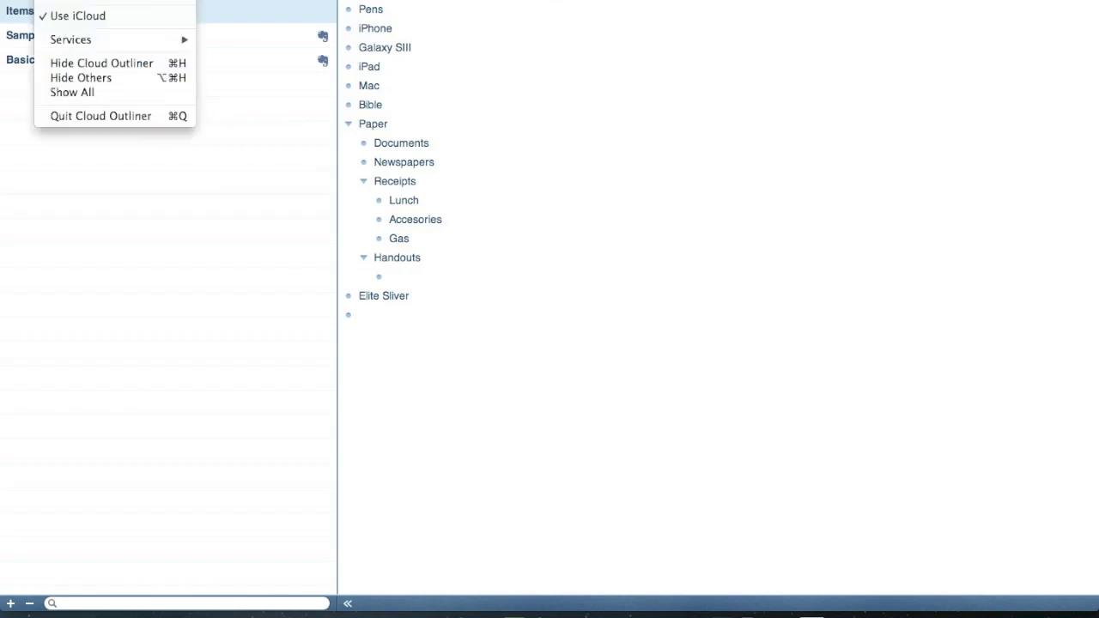
mouse_move(146, 0)
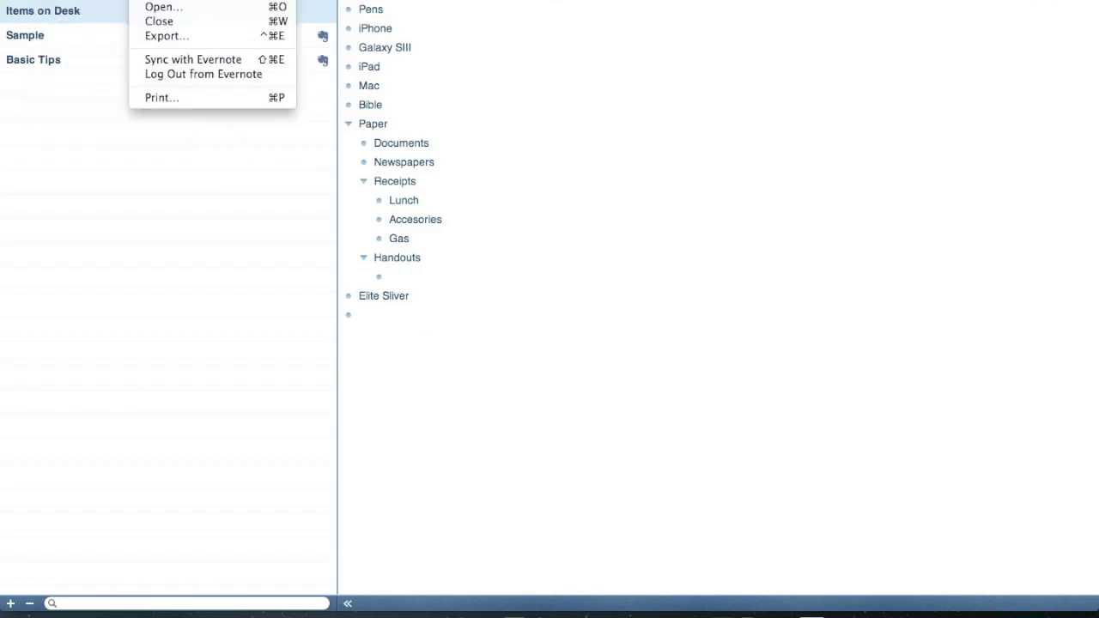
click(232, 60)
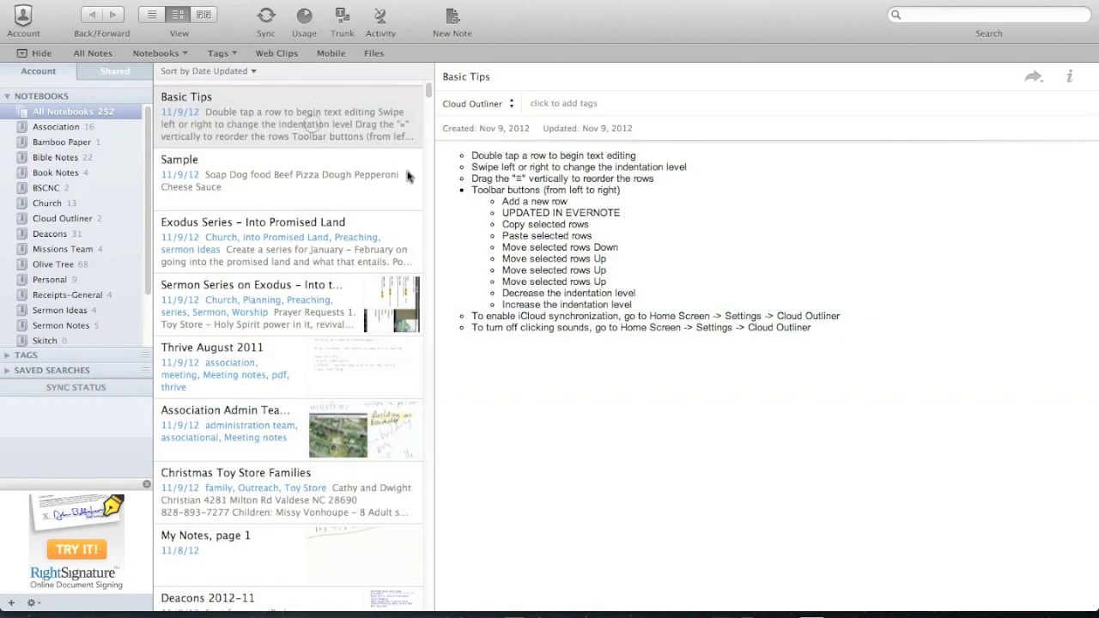
In Evernote, view the Sample note, then open the synced Items on Desk note.
click(261, 163)
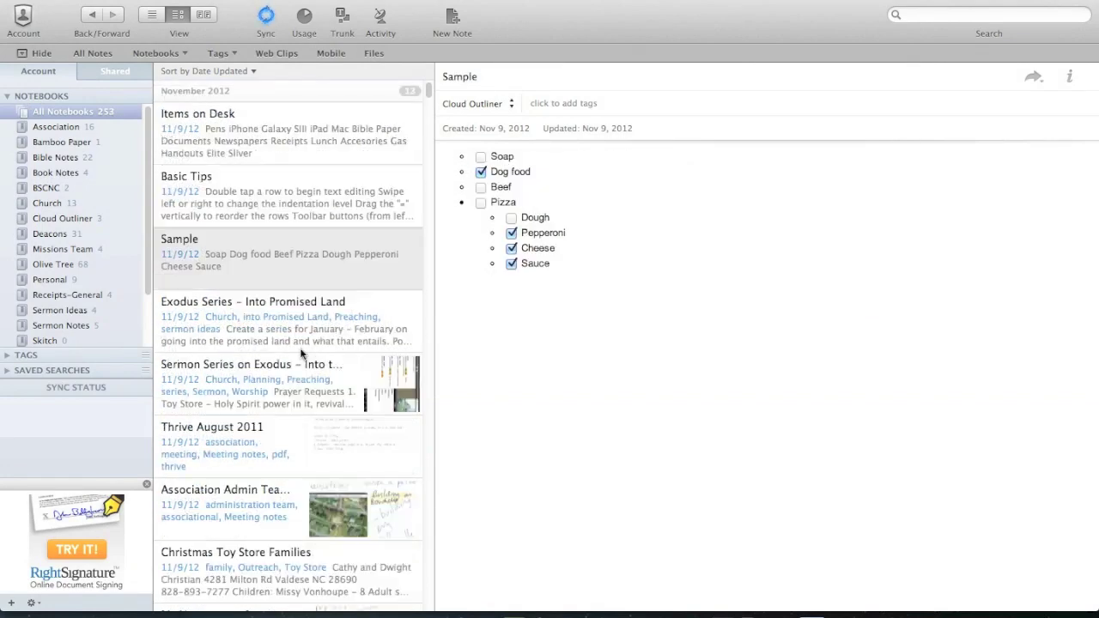
click(220, 129)
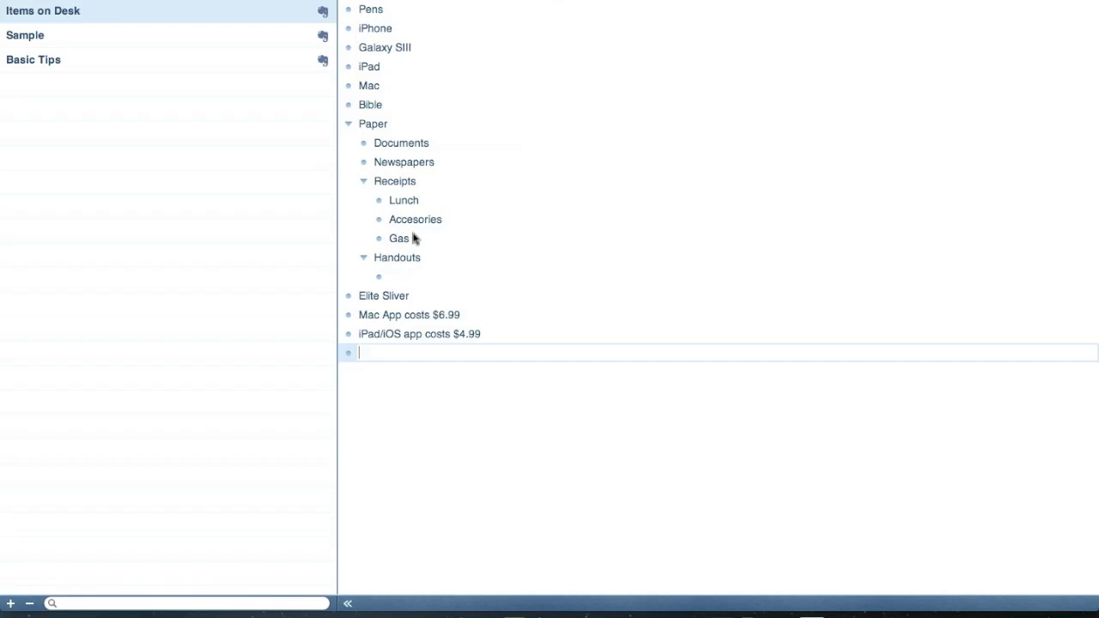
Select the 'Mac App costs $6.99' row, then switch over to Evernote.
click(493, 317)
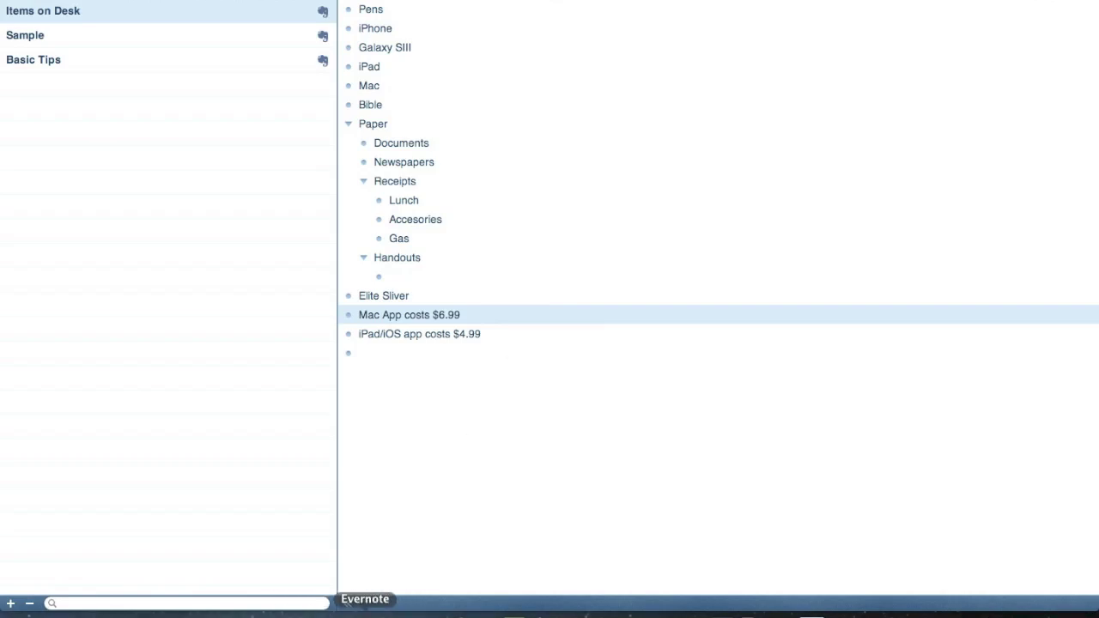
click(363, 613)
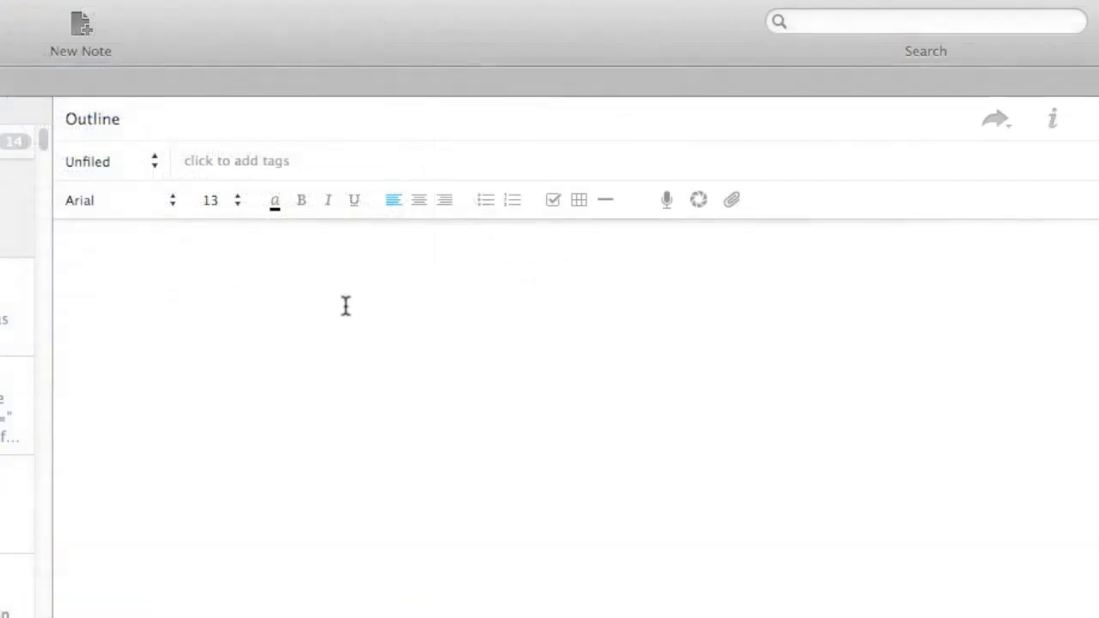
Start a bulleted list with 'Article' and 'newspaper' indented beneath it.
click(486, 200)
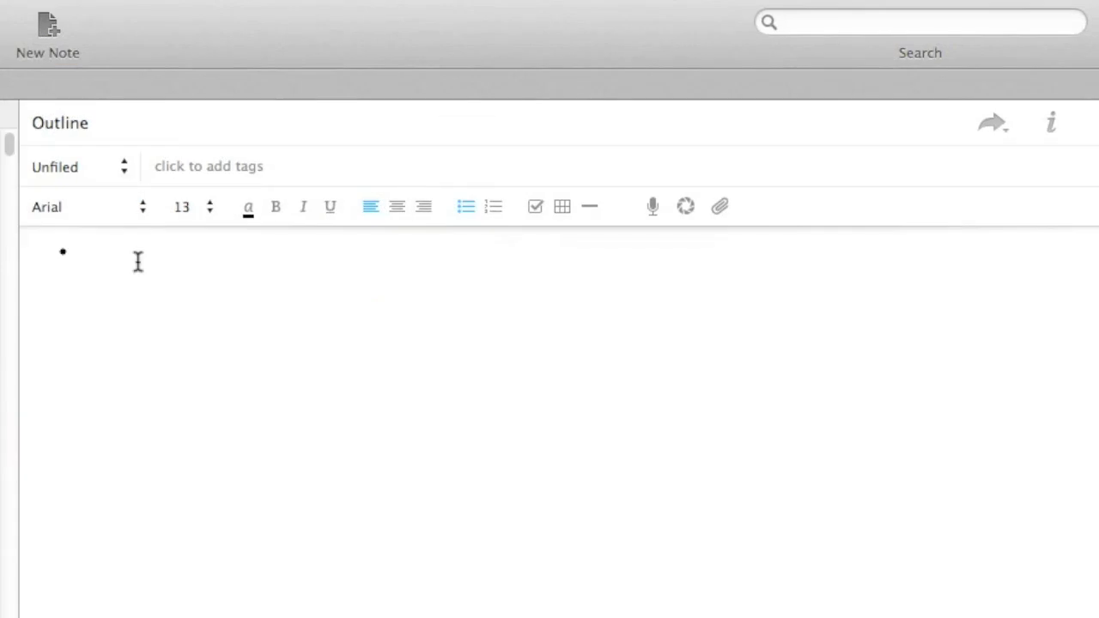
text(Article)
key(Return)
text(newspaper)
key(Tab)
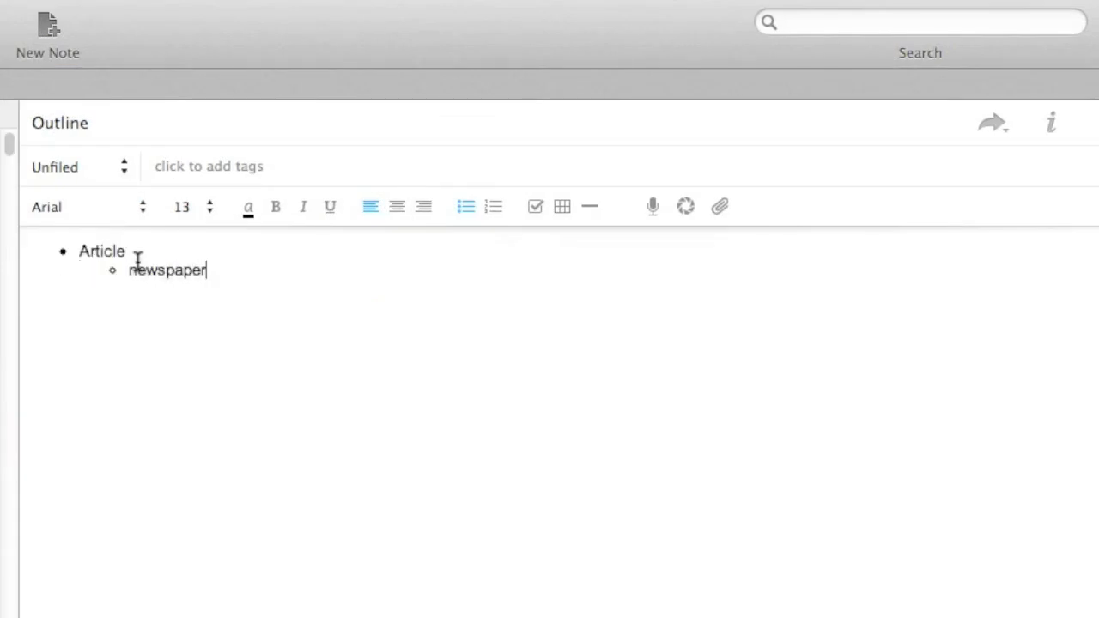
Add empty checkbox sub-bullets below newspaper, then choose an option from the Outline note's context menu.
key(Return)
click(535, 207)
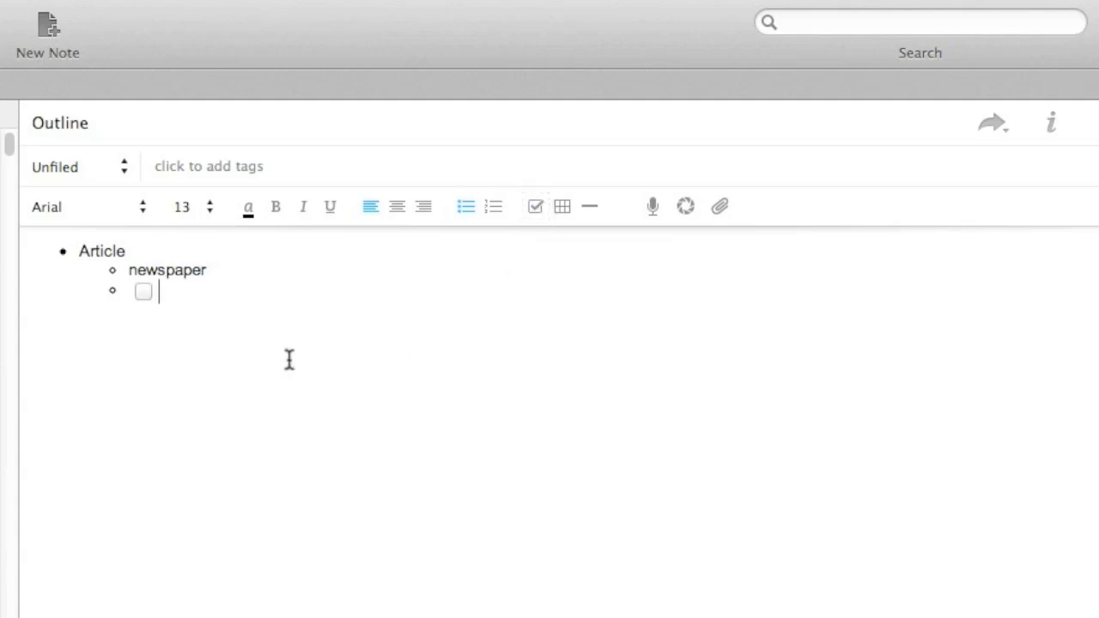
key(Return)
key(Return)
key(Return)
key(Return)
key(Return)
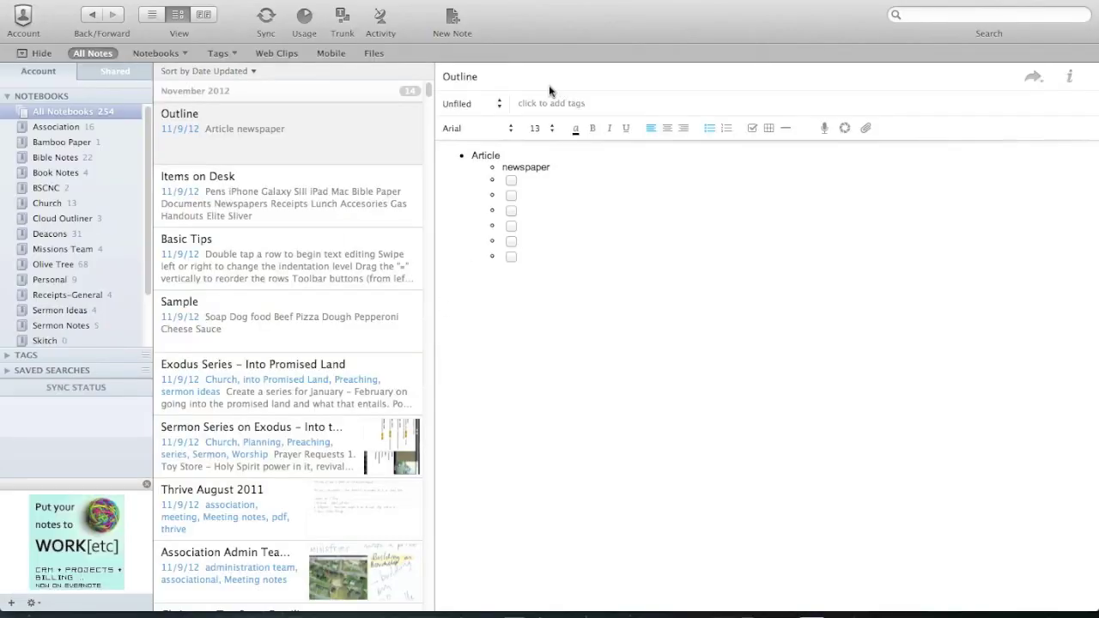
right_click(330, 117)
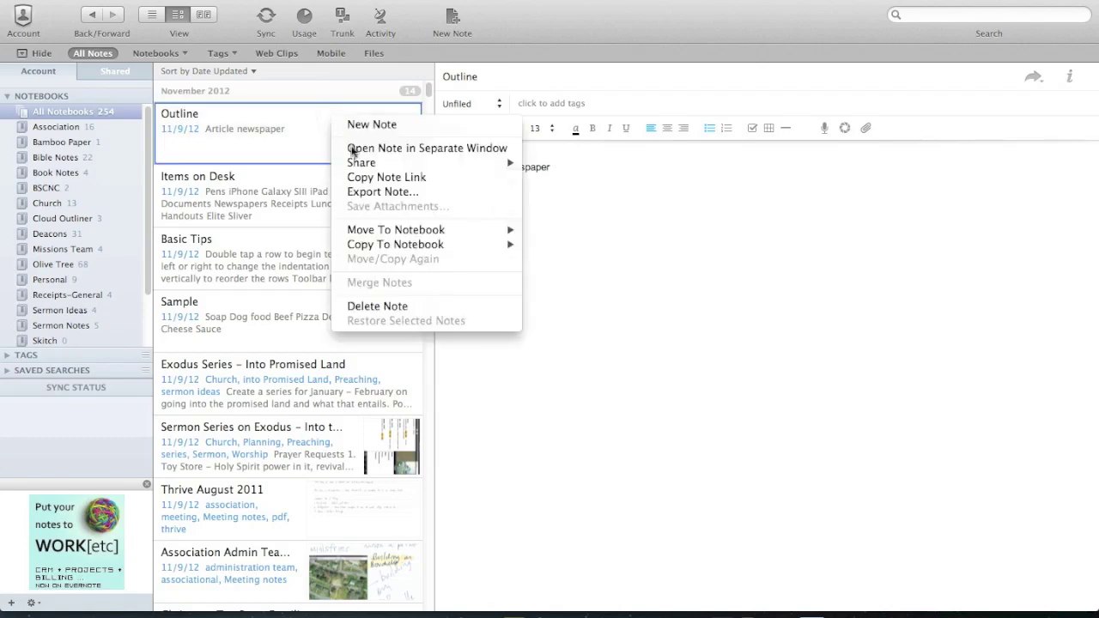
click(404, 307)
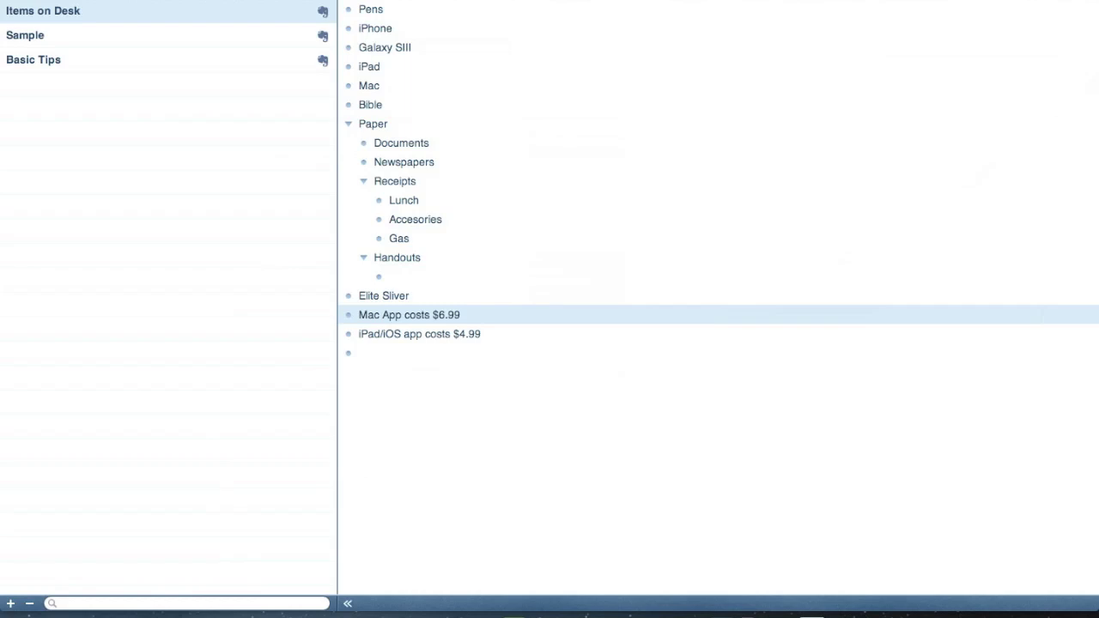
Browse the outline display options without choosing, then select the Documents row.
click(171, 0)
click(526, 138)
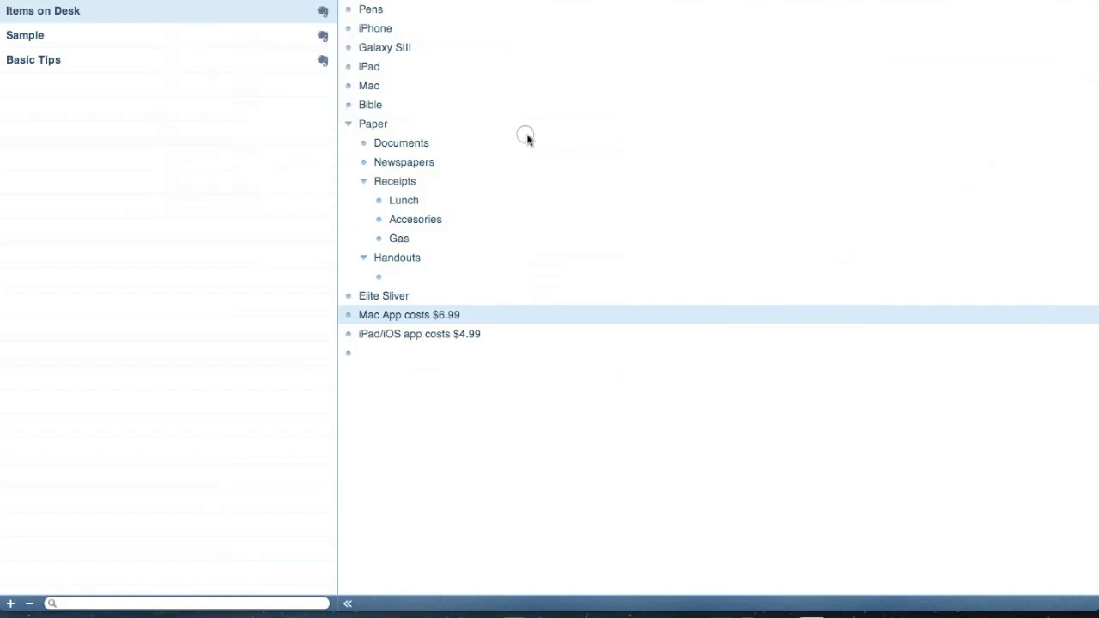
click(525, 137)
Turn on Show Checkboxes and tick the iPad and Mac rows.
click(258, 2)
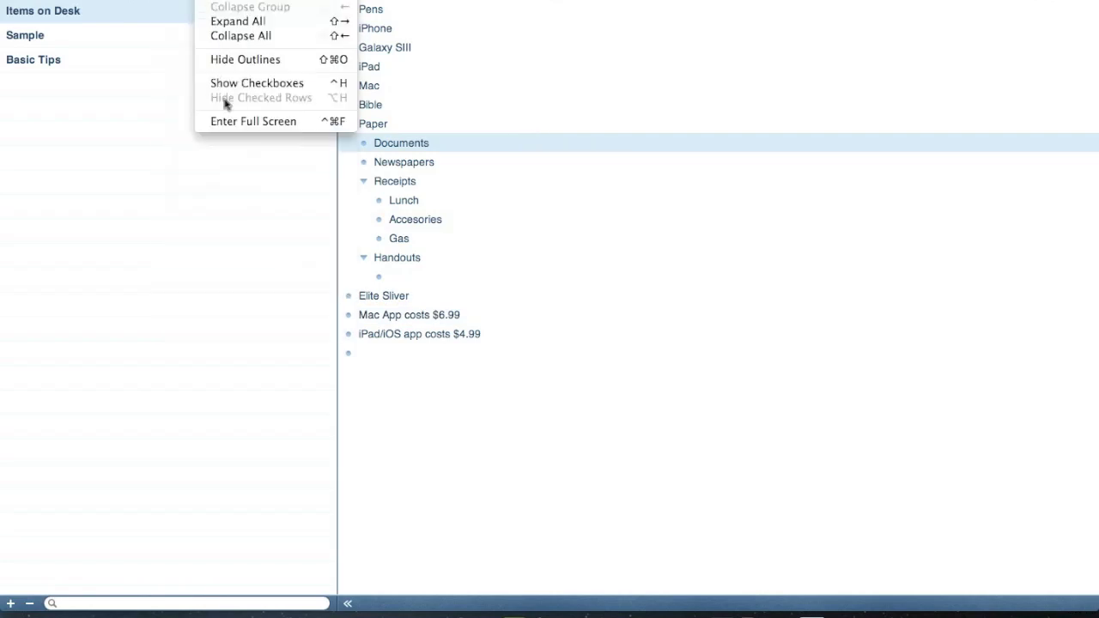
click(245, 83)
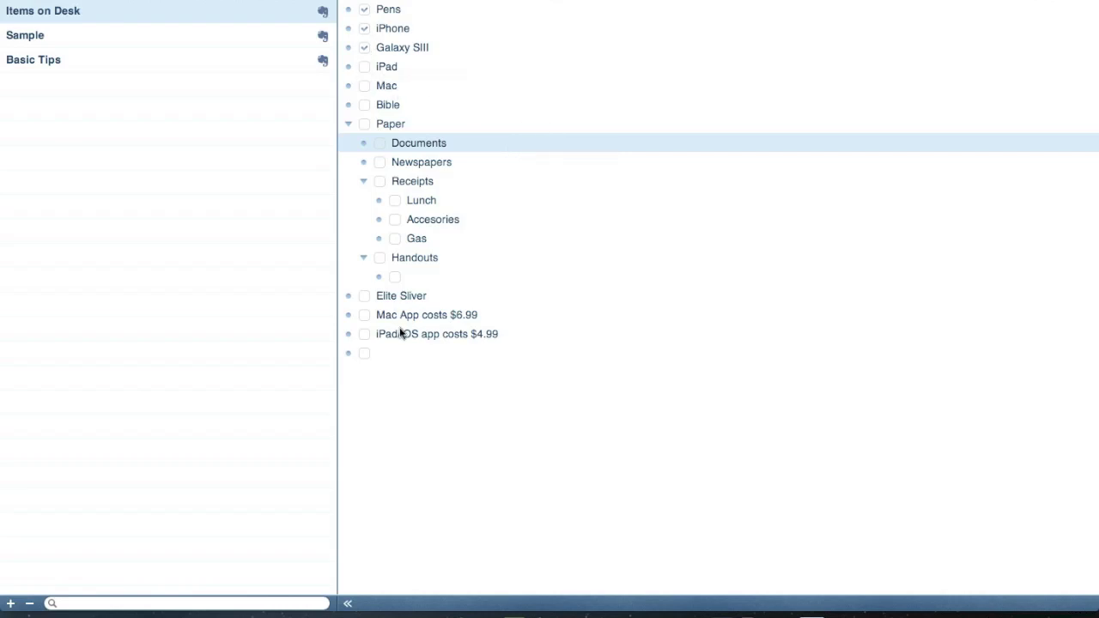
click(364, 67)
click(364, 85)
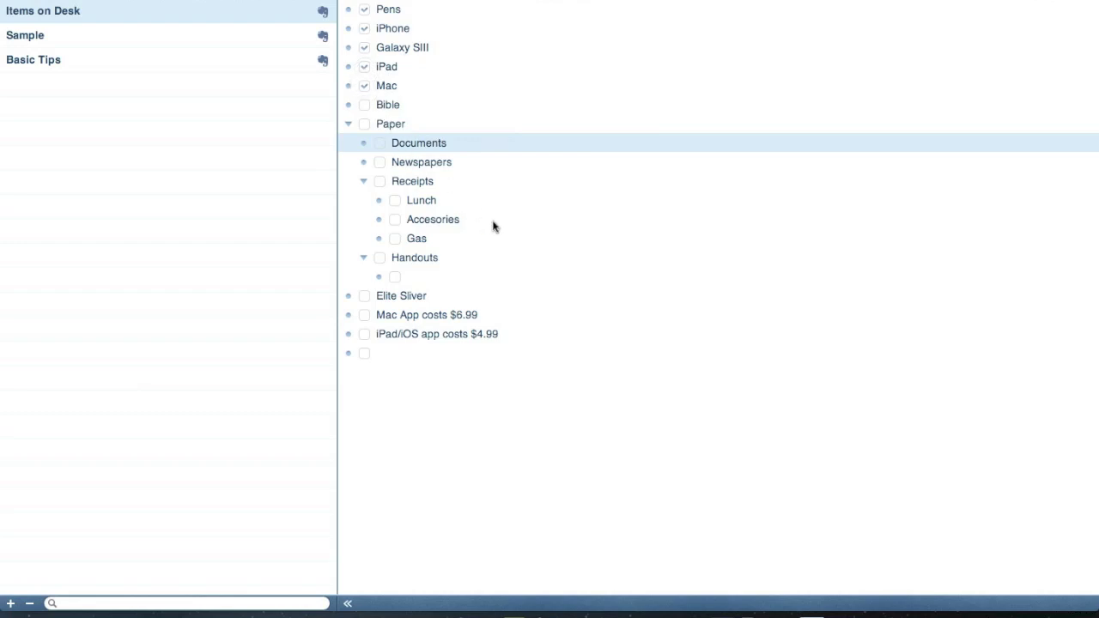